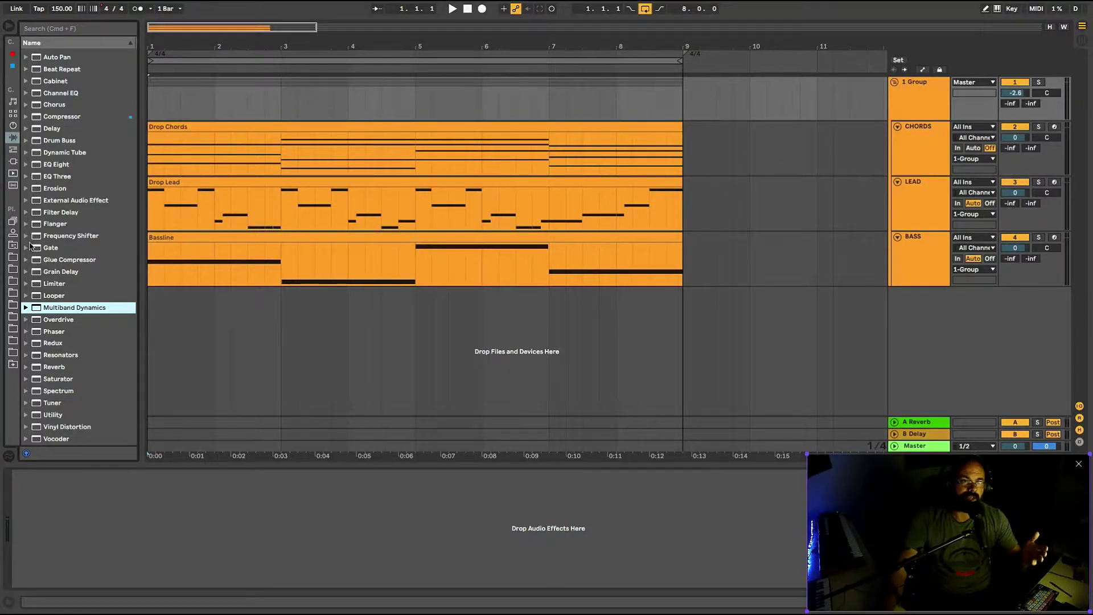
# Load the Xfer Records OTT audio unit onto the group track and move its window over the arrangement
pyautogui.click(12, 161)
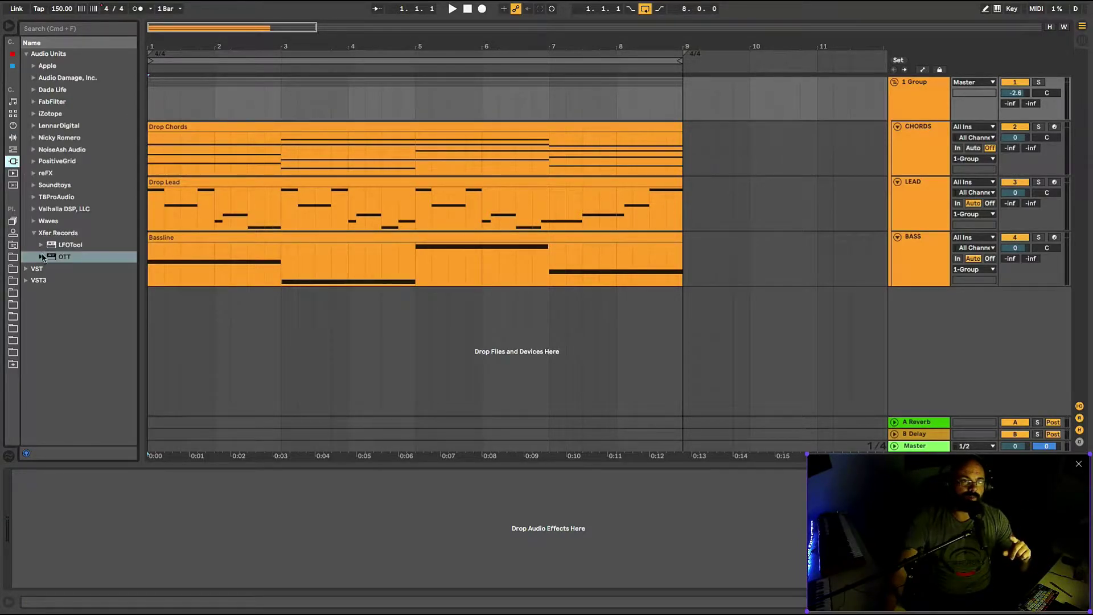
pyautogui.doubleClick(41, 257)
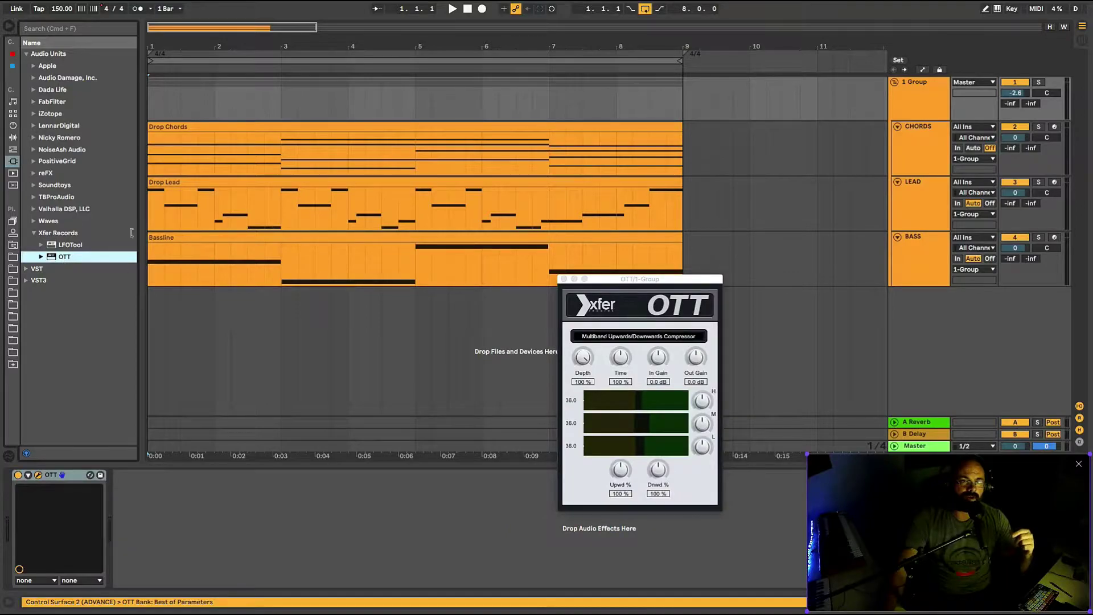
pyautogui.click(13, 137)
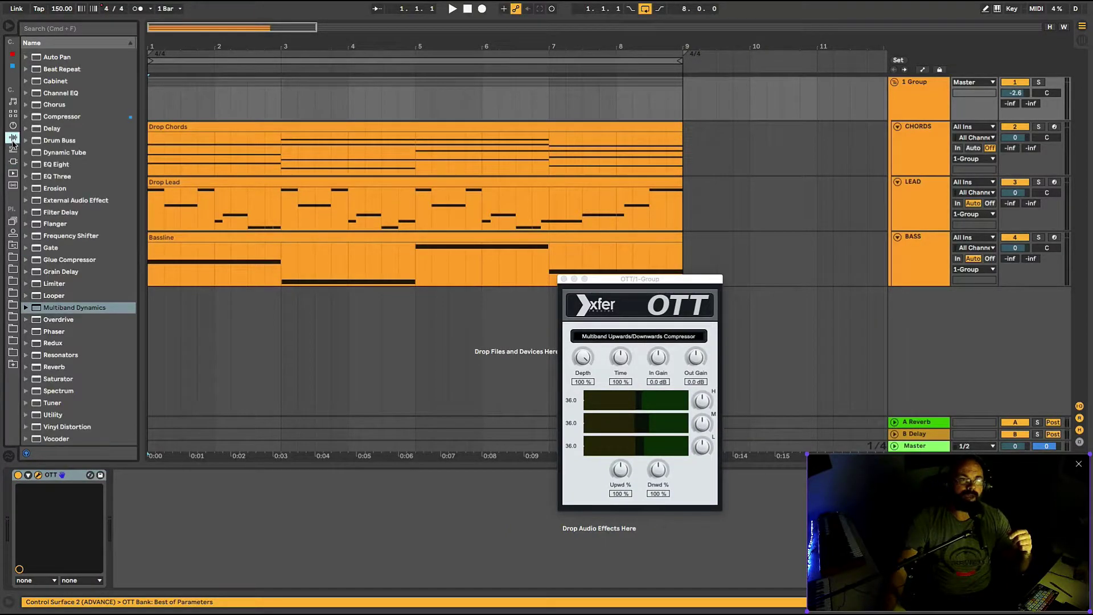
pyautogui.moveTo(630, 282); pyautogui.dragTo(571, 233)
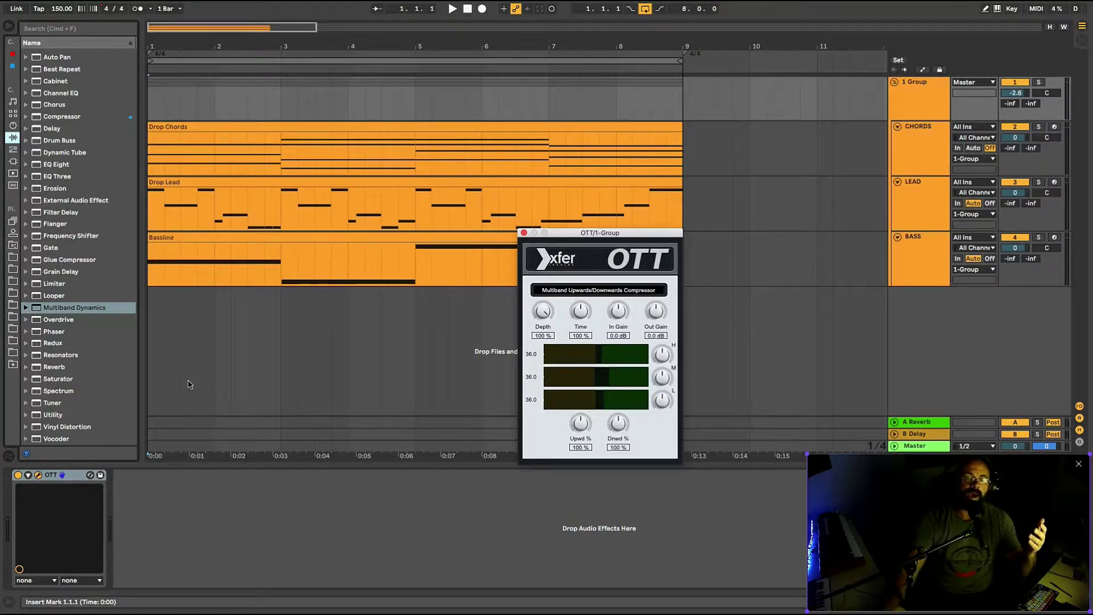
# Remove the Xfer OTT plug-in from the group track's device chain
pyautogui.click(72, 479)
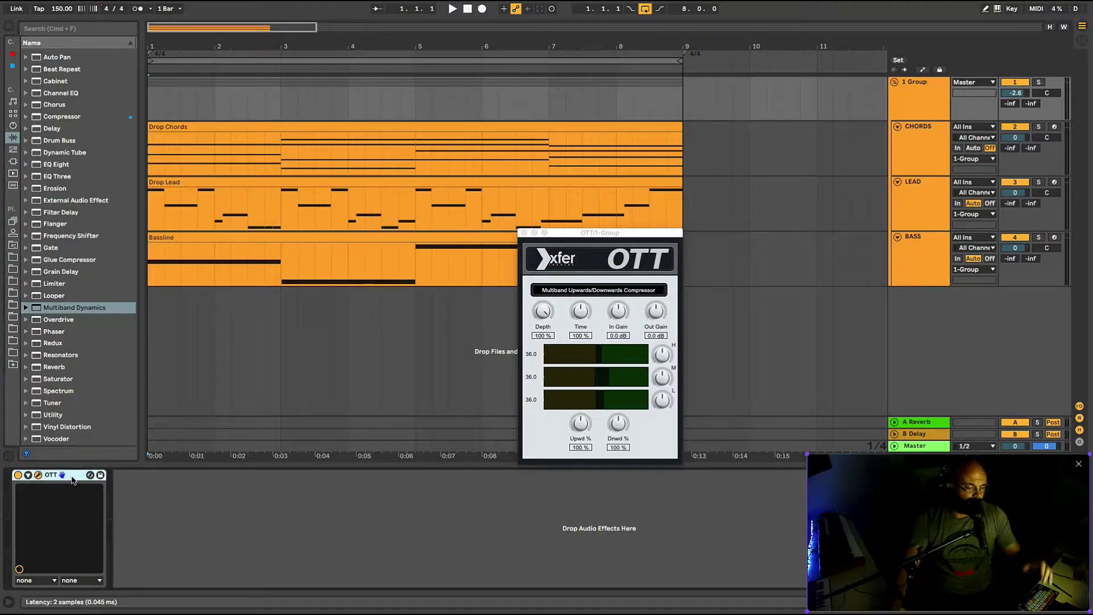
pyautogui.press('Delete')
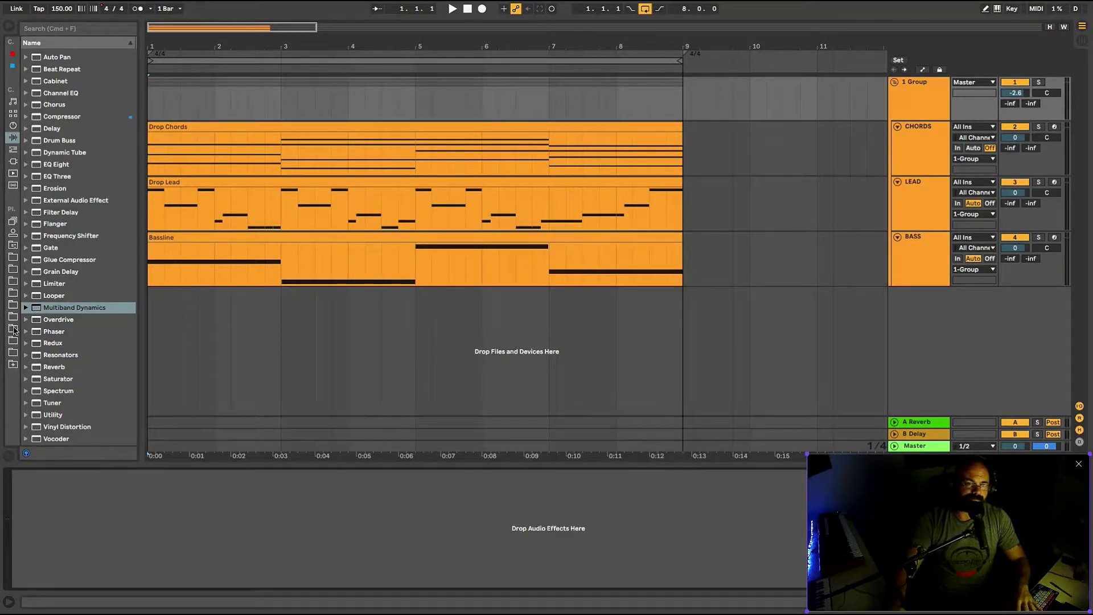
# Load the OTT.adv preset of Multiband Dynamics onto the group track
pyautogui.click(26, 307)
pyautogui.click(62, 391)
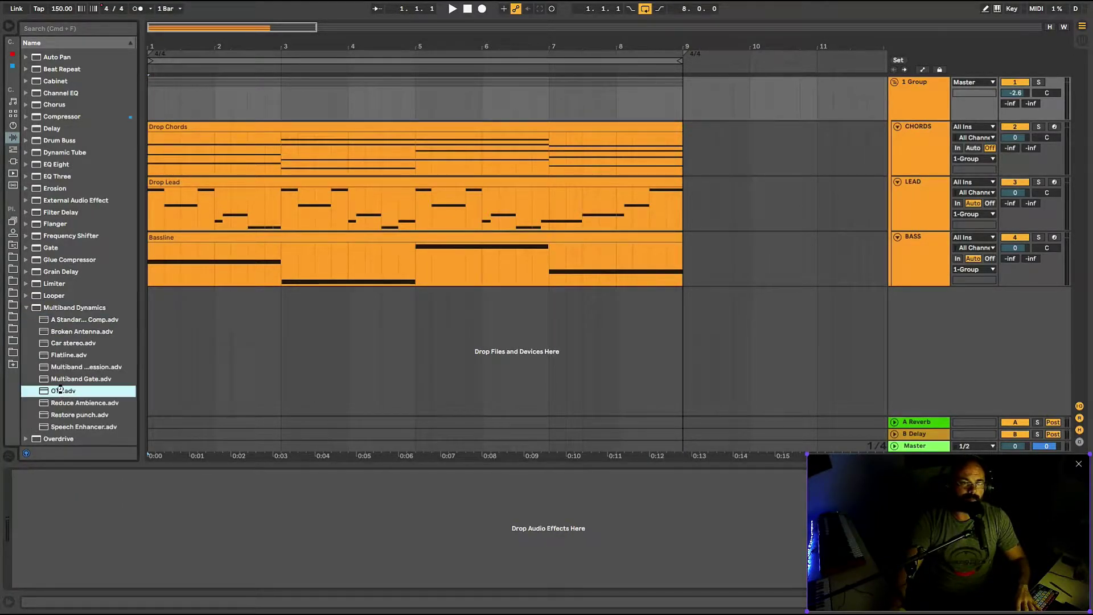
pyautogui.doubleClick(62, 391)
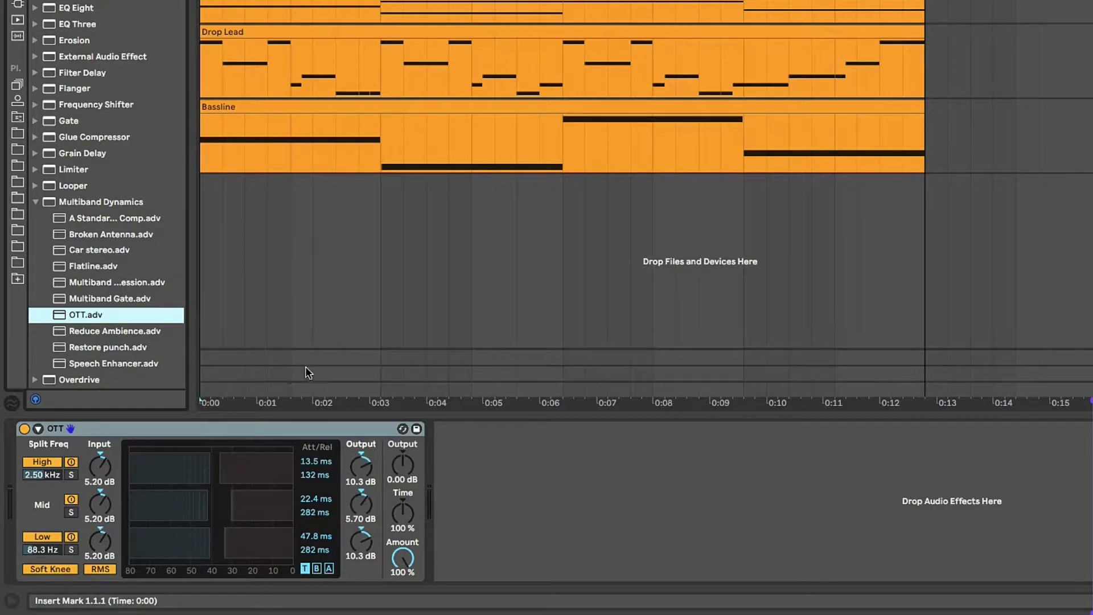
# Play the loop with the group's OTT device bypassed, then enabled, to compare the sound at full amount
pyautogui.click(24, 429)
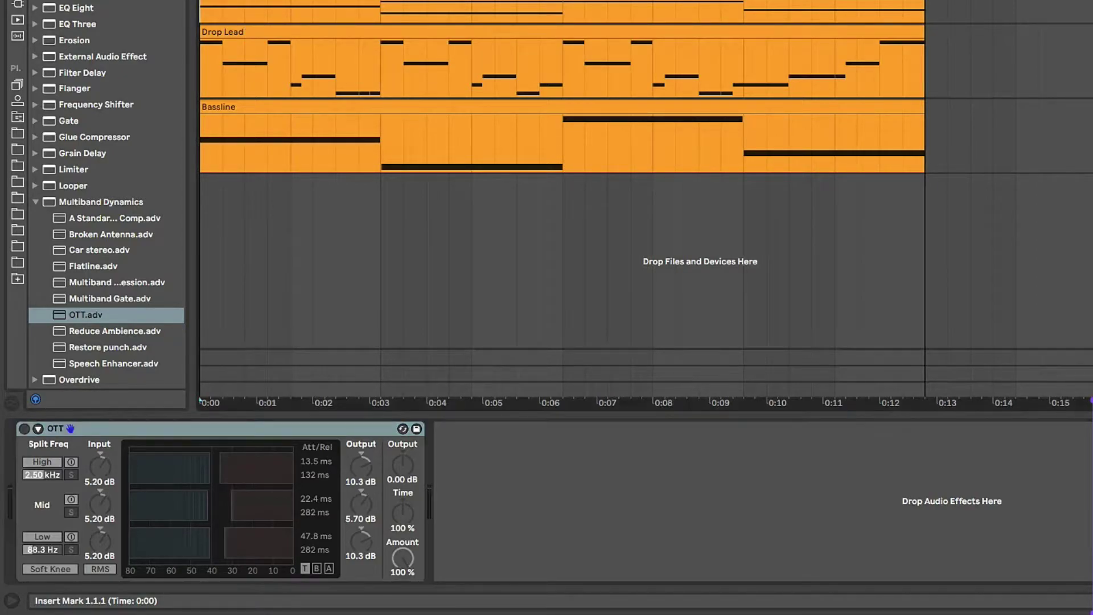
pyautogui.click(1007, 12)
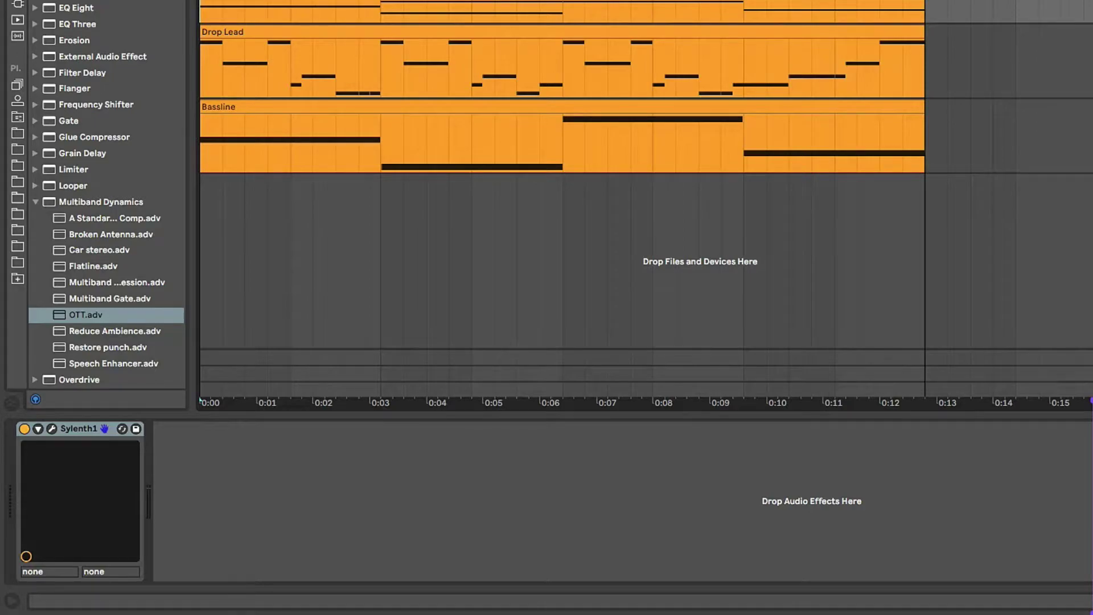
pyautogui.press('Up')
pyautogui.press('space')
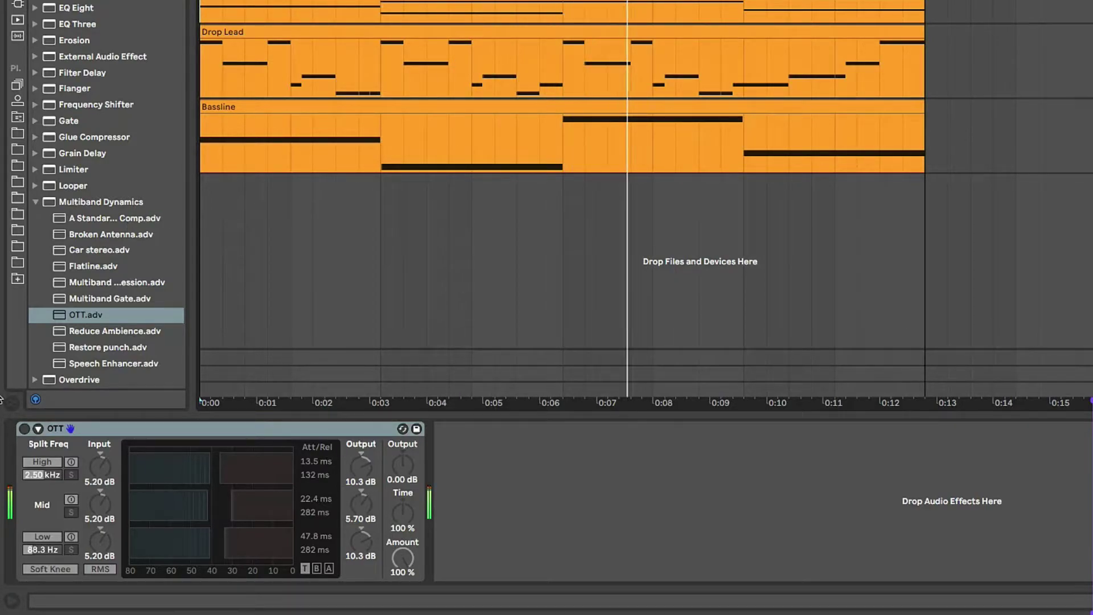
pyautogui.click(24, 429)
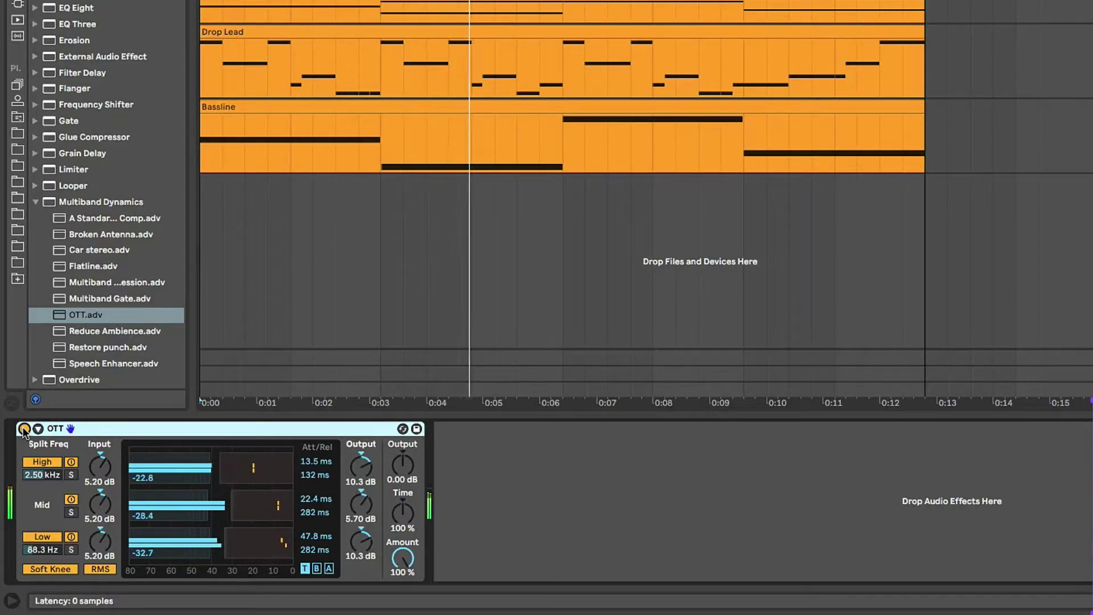
pyautogui.press('space')
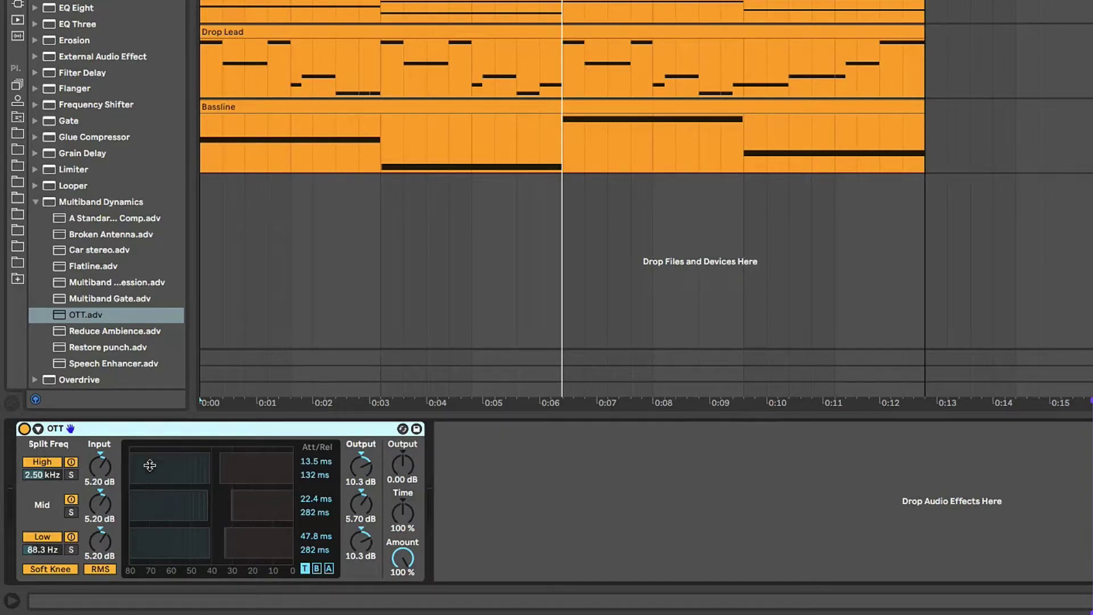
# Dial in the OTT Amount during playback, first at 20 % with a bypass comparison and finally at 27 %
pyautogui.click(403, 555)
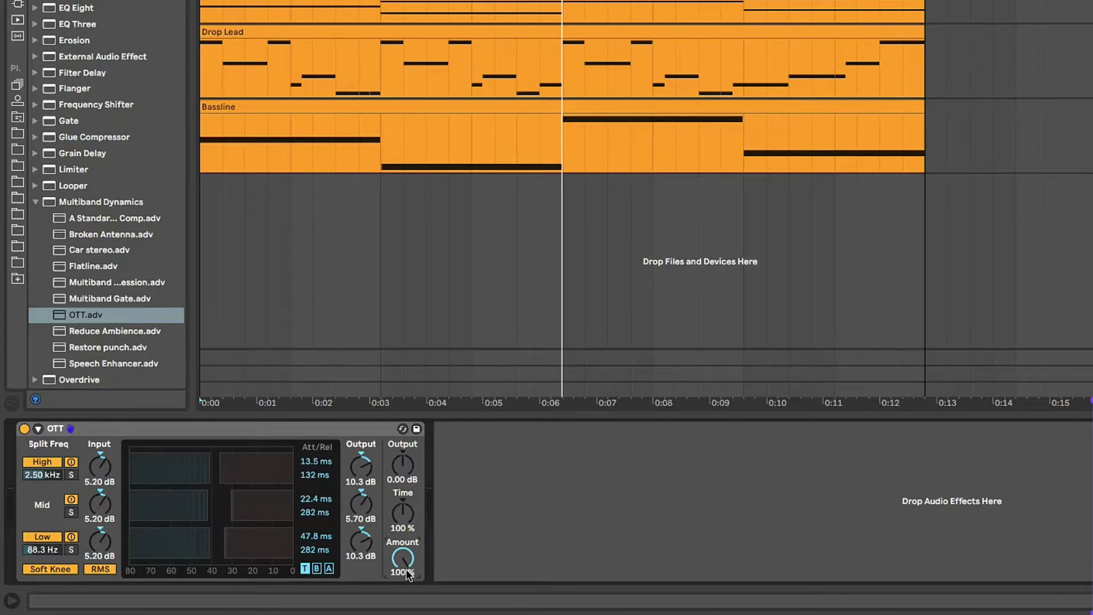
pyautogui.press('space')
pyautogui.moveTo(406, 569)
pyautogui.mouseDown()
pyautogui.moveTo(404, 592)
pyautogui.moveTo(404, 572)
pyautogui.mouseUp()
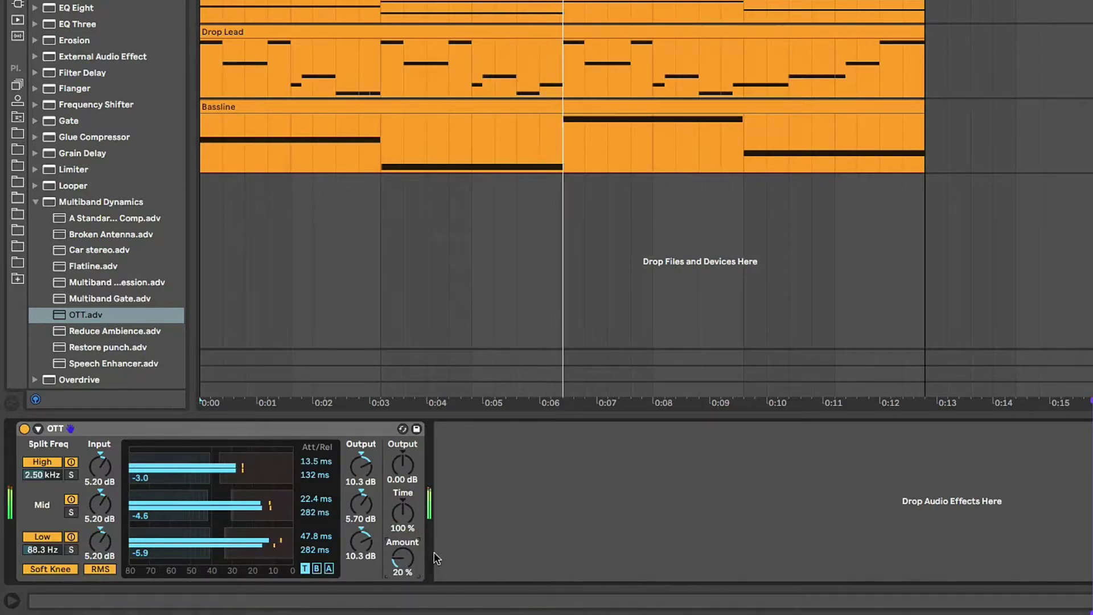
pyautogui.click(24, 429)
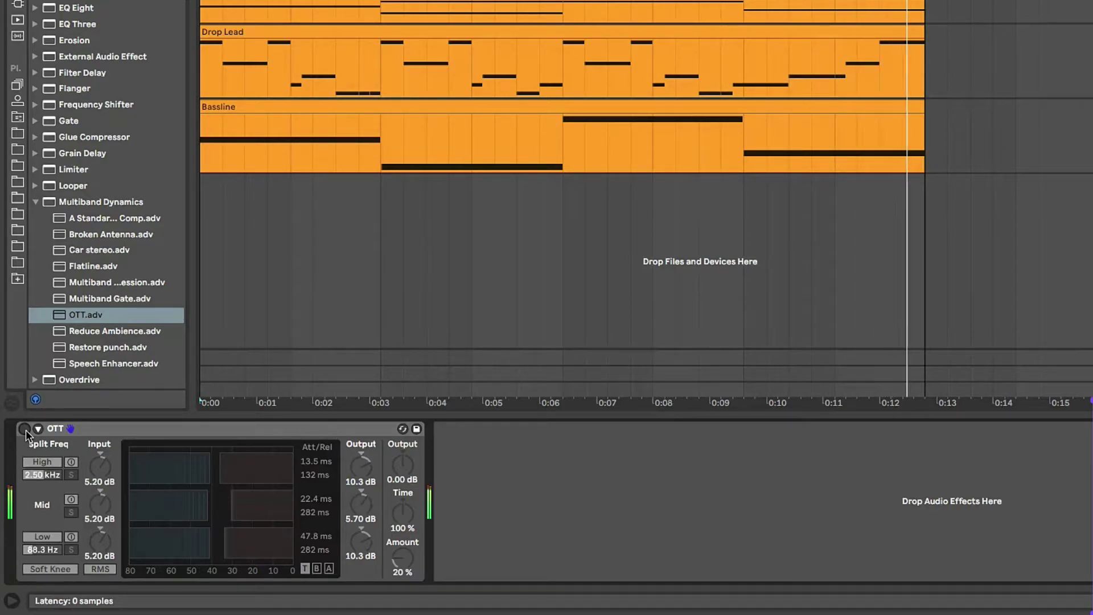
pyautogui.click(24, 428)
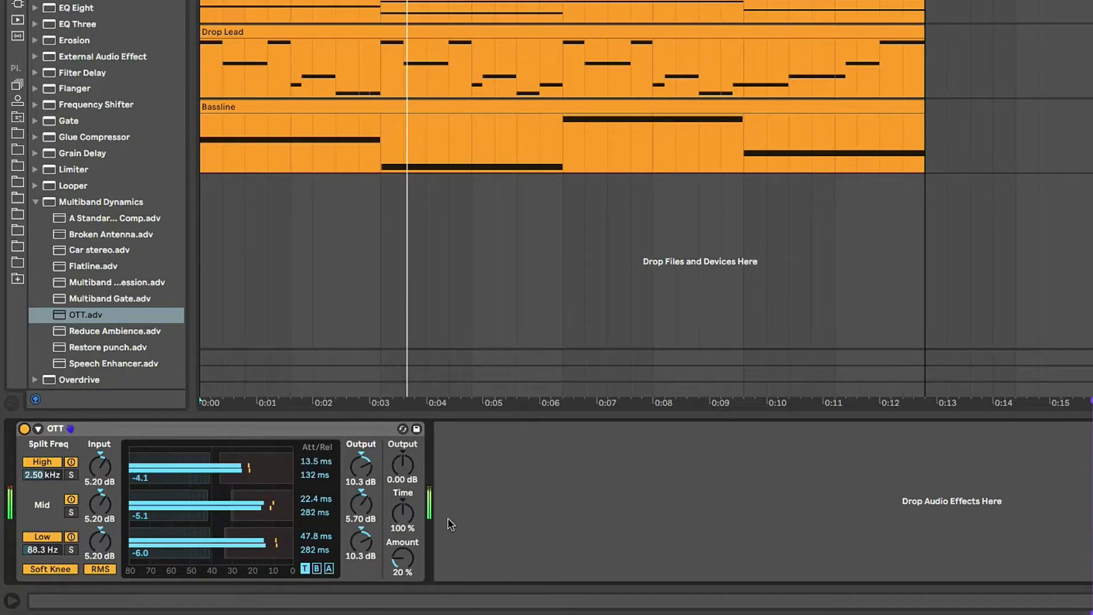
pyautogui.moveTo(402, 561); pyautogui.dragTo(402, 553)
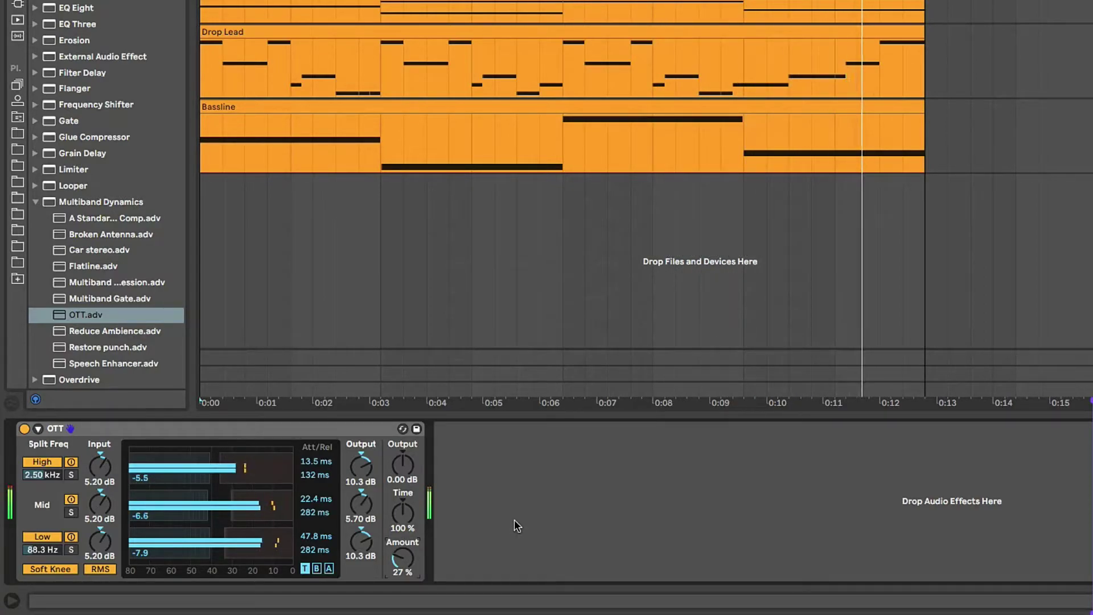
pyautogui.press('space')
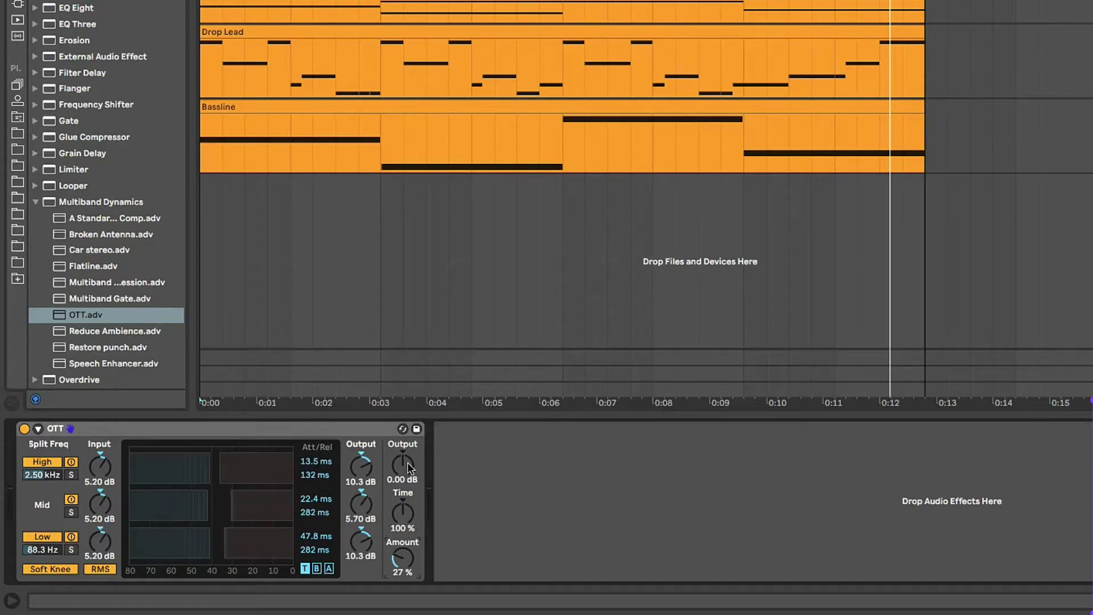
# Lower the OTT device's overall Output to -2.10 dB while the loop plays
pyautogui.press('space')
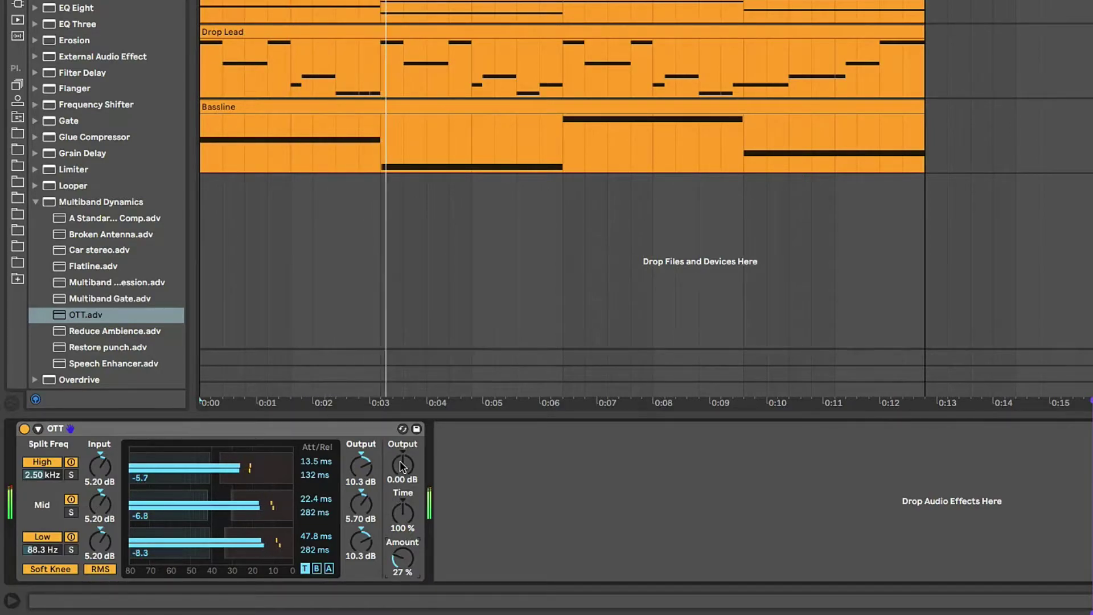
pyautogui.scroll(3, 401, 464)
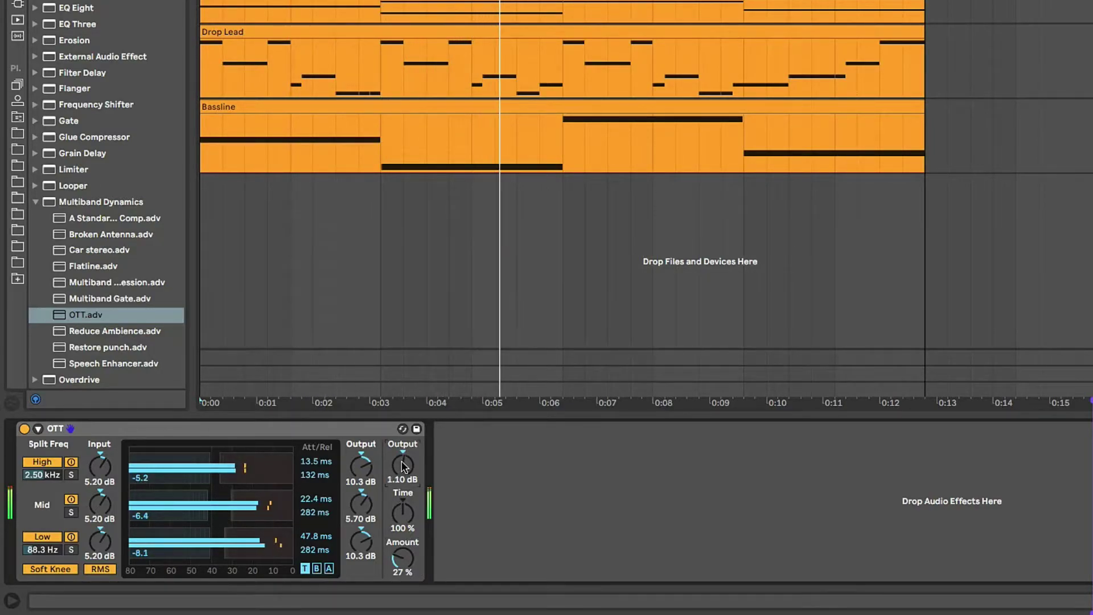
pyautogui.scroll(-6, 402, 464)
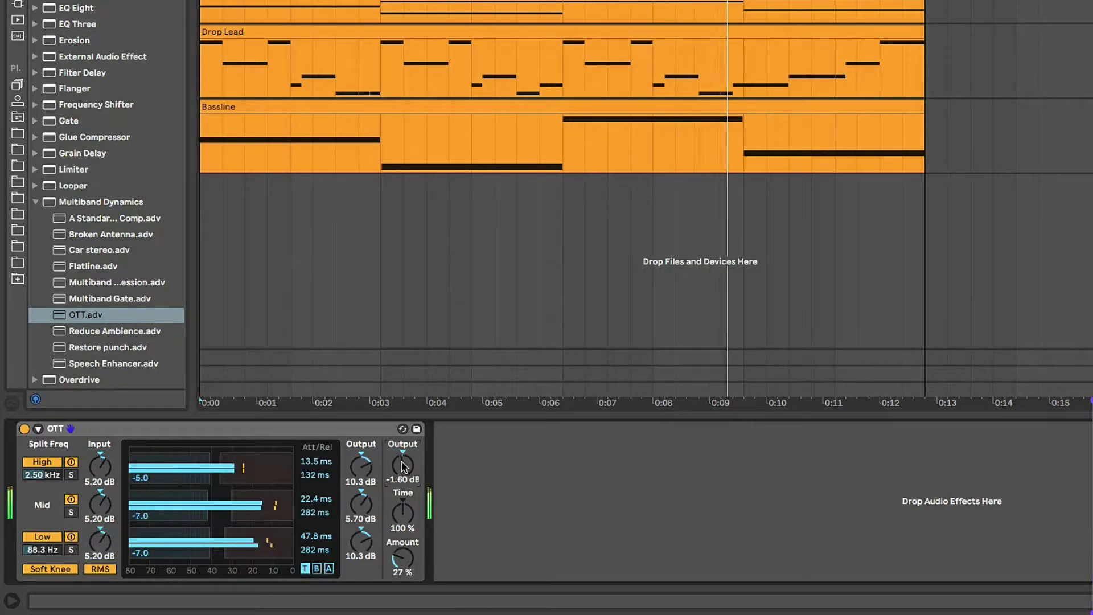
pyautogui.scroll(-1, 401, 464)
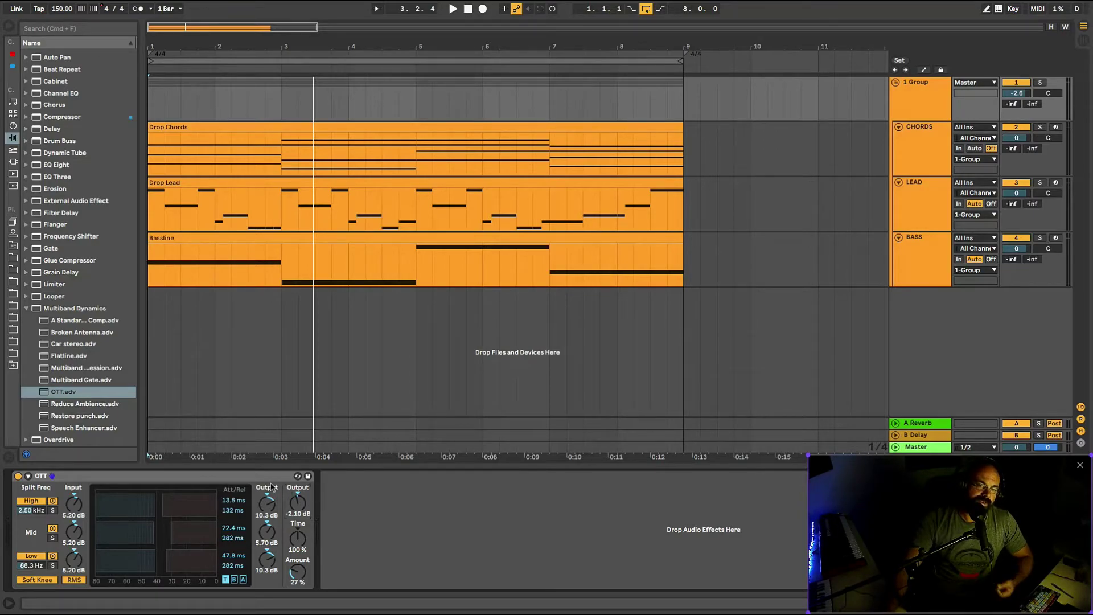
# Vary the OTT device's Time down to 10 % and bring it back up to 98 %
pyautogui.click(249, 481)
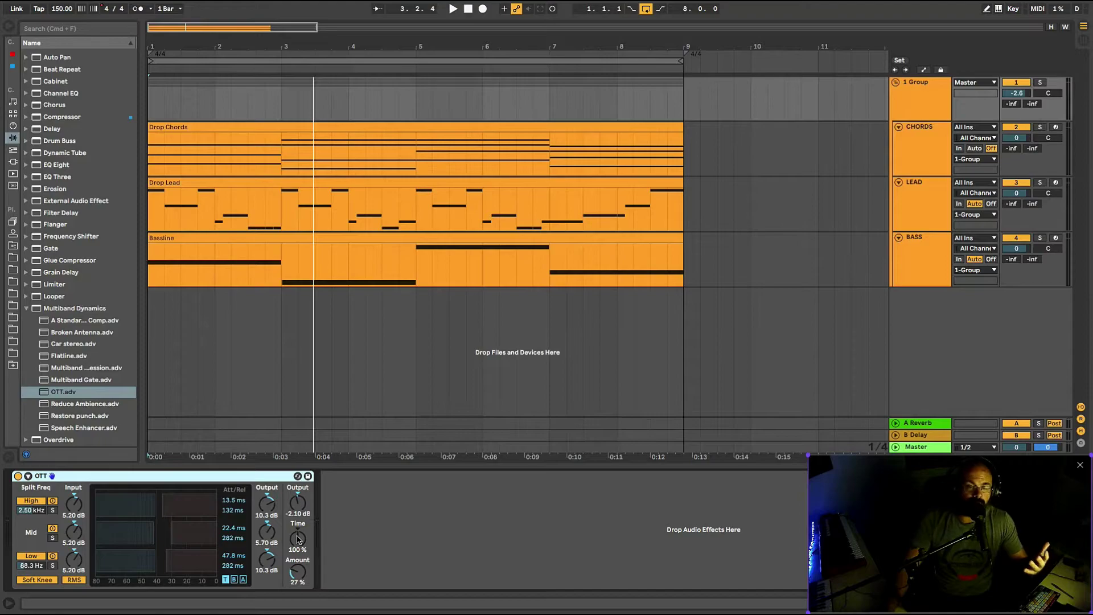
pyautogui.moveTo(297, 539); pyautogui.dragTo(301, 540)
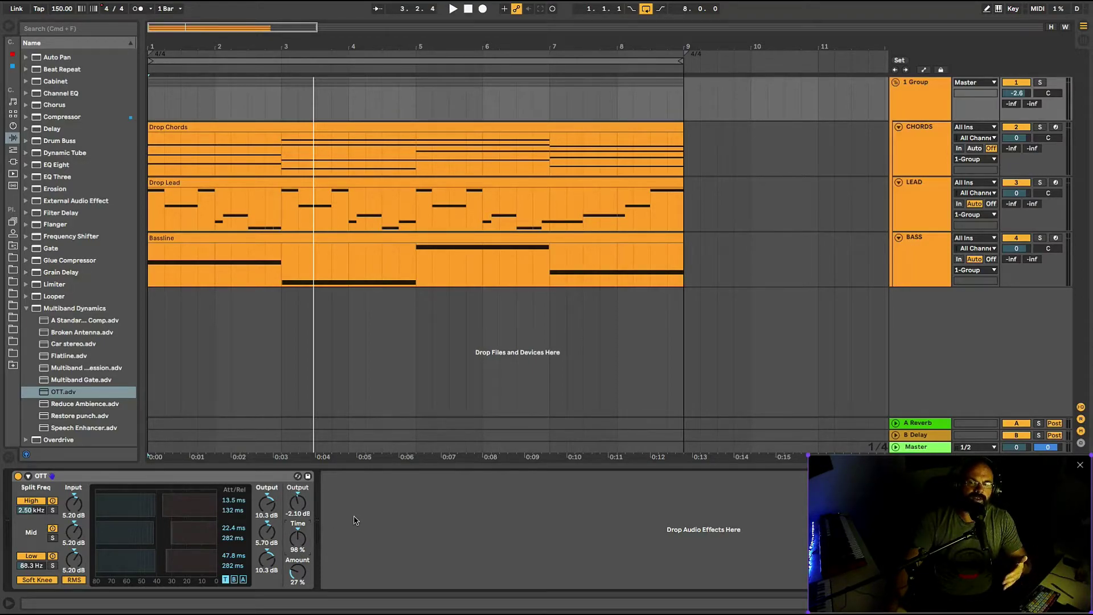
pyautogui.moveTo(305, 539); pyautogui.dragTo(300, 539)
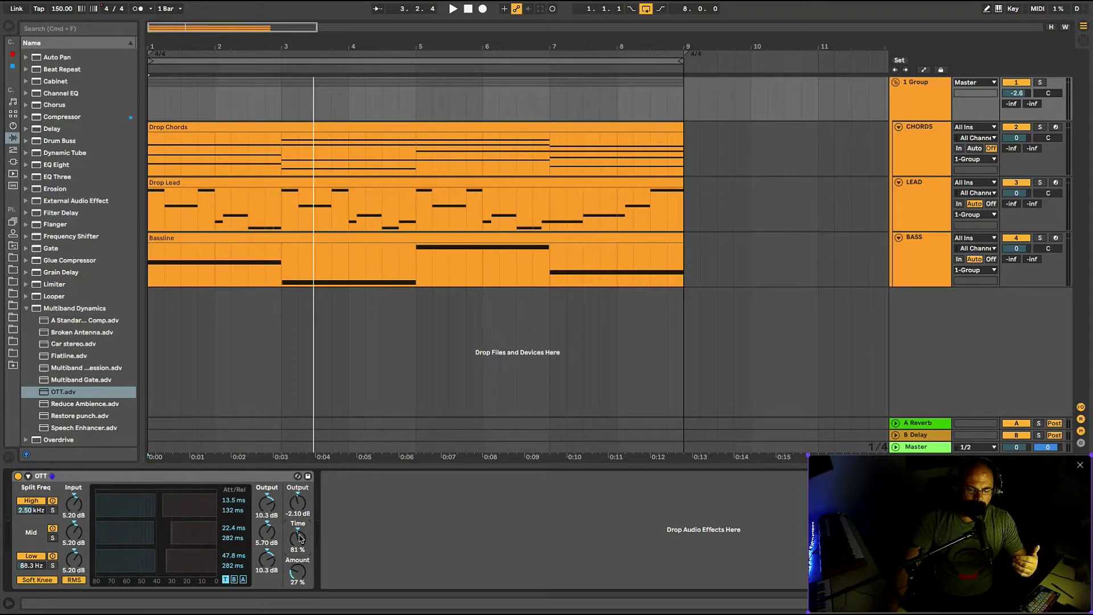
pyautogui.moveTo(300, 539); pyautogui.dragTo(300, 538)
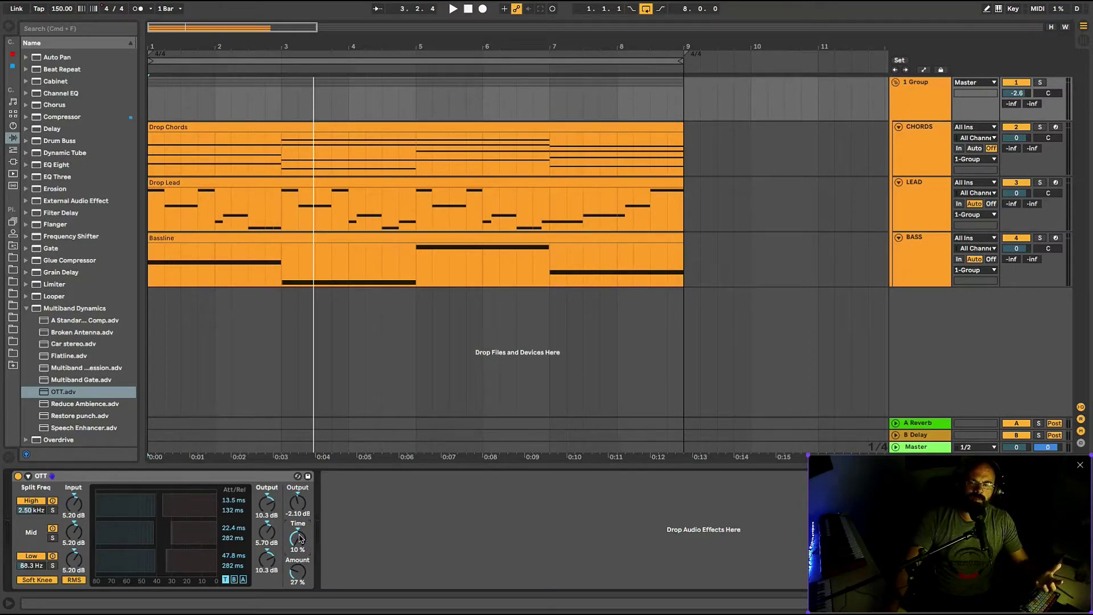
pyautogui.moveTo(300, 538); pyautogui.dragTo(299, 543)
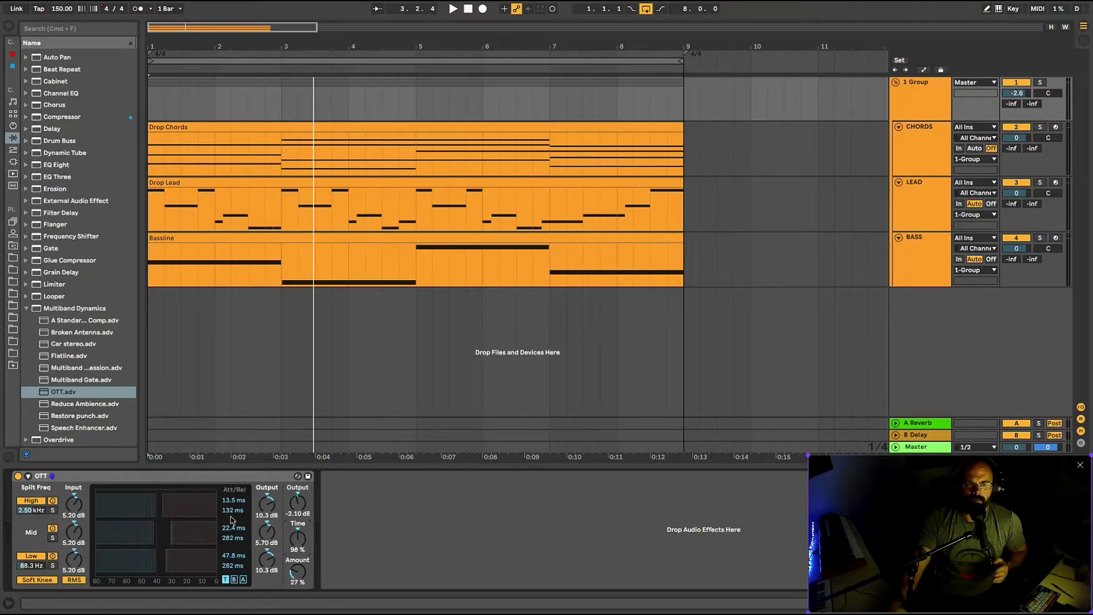
# Add a Reverb after the OTT device on the group track and set its Dry/Wet to 72 %
pyautogui.scroll(-3, 61, 389)
pyautogui.scroll(-1, 56, 435)
pyautogui.doubleClick(57, 437)
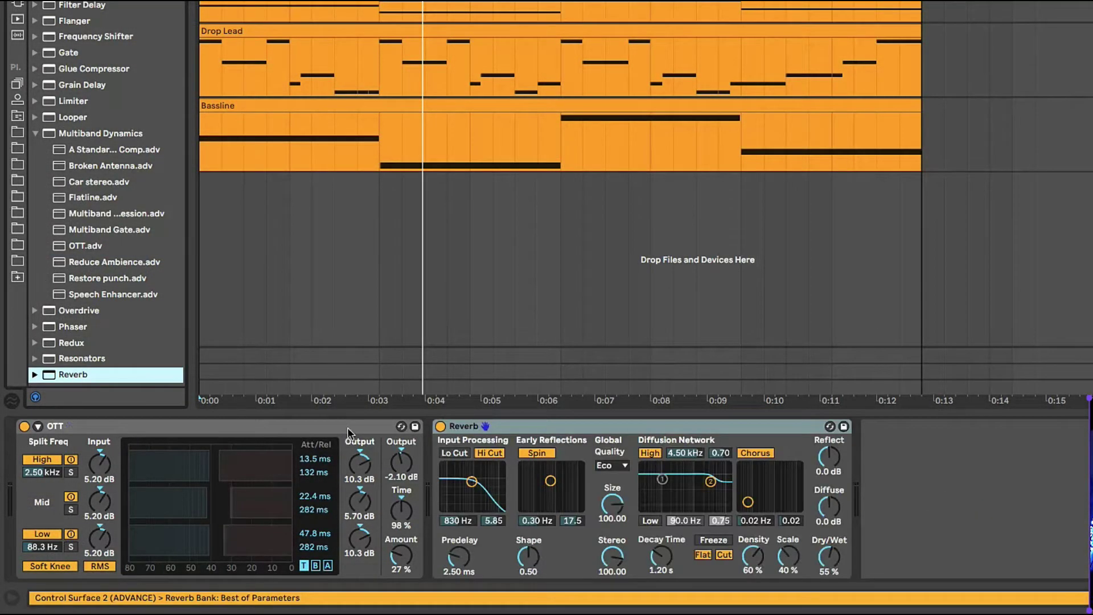
pyautogui.moveTo(829, 564); pyautogui.dragTo(830, 553)
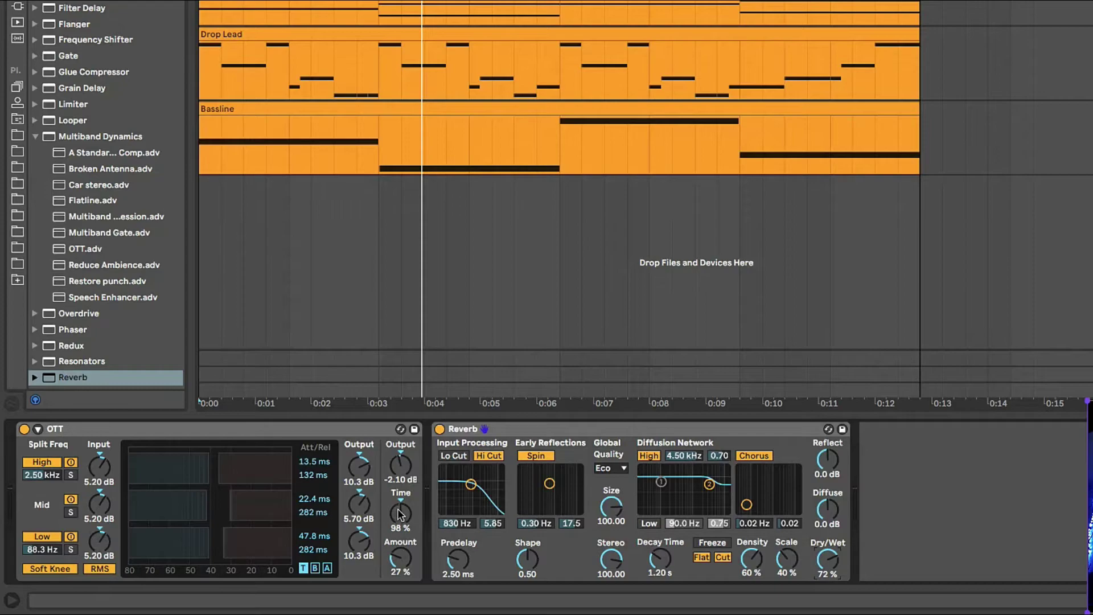
# Set the OTT Amount to 20 % and its Time to 100 % while the loop plays
pyautogui.press('space')
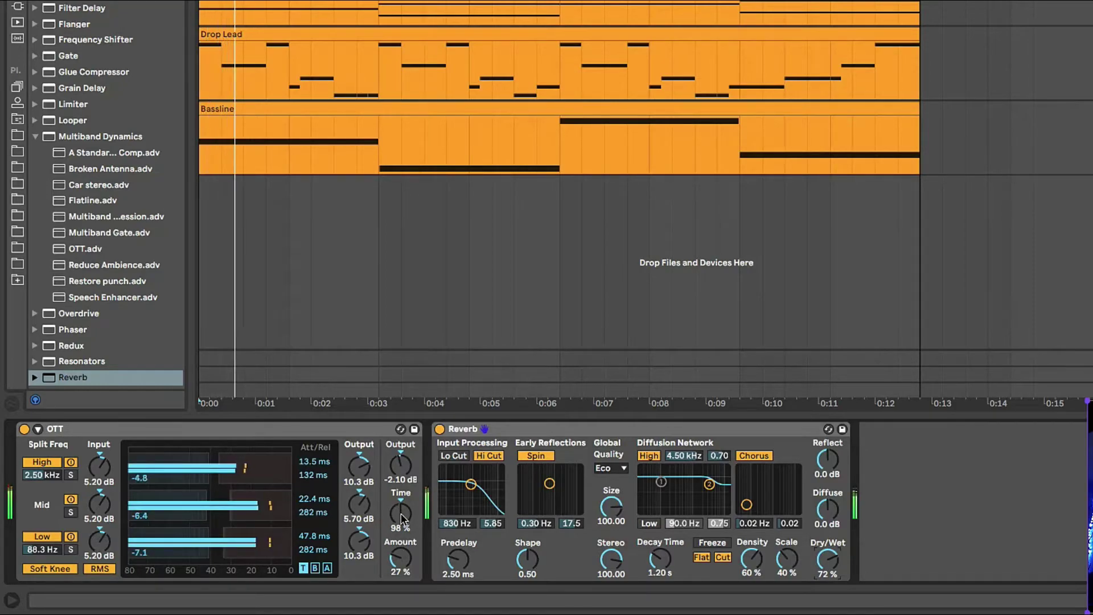
pyautogui.moveTo(397, 557); pyautogui.dragTo(397, 565)
pyautogui.moveTo(401, 513); pyautogui.dragTo(401, 516)
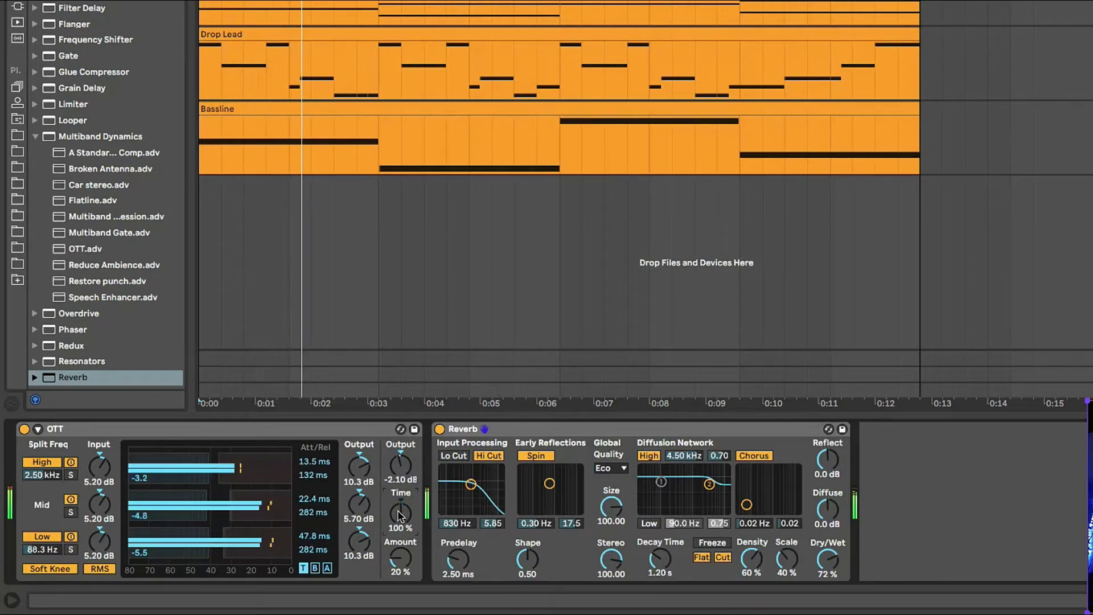
# Delete the Reverb from the group track's device chain
pyautogui.click(525, 429)
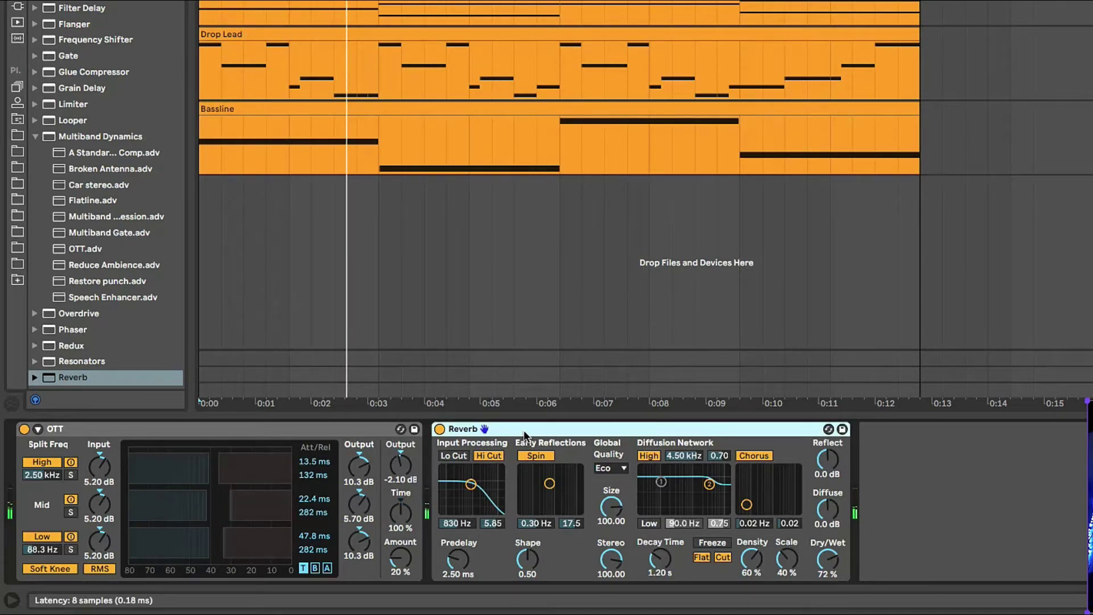
pyautogui.press('Delete')
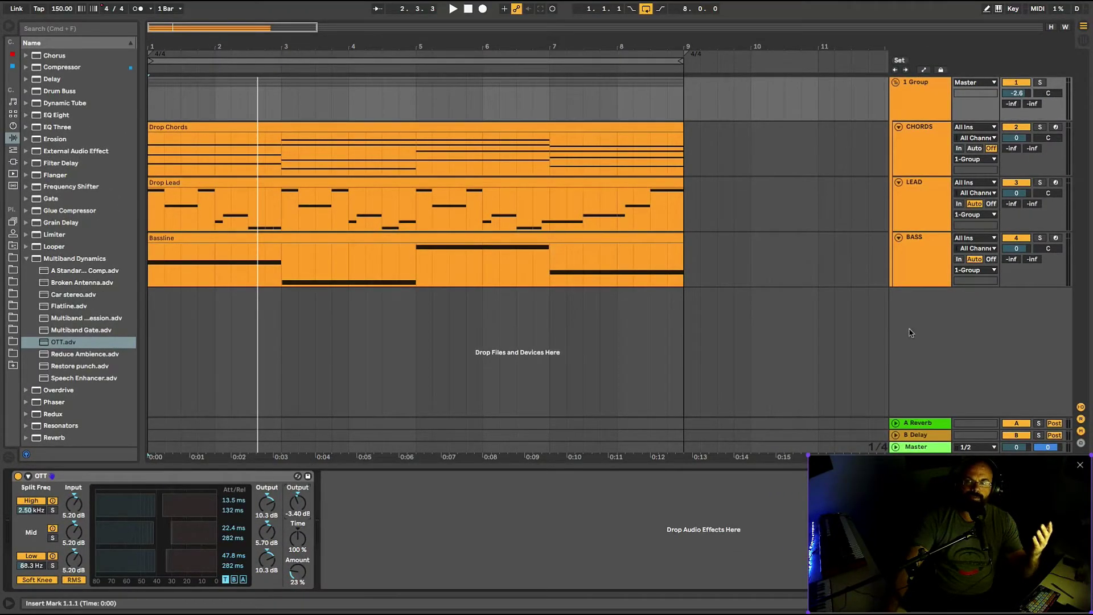
# Solo the BASS track
pyautogui.click(1039, 238)
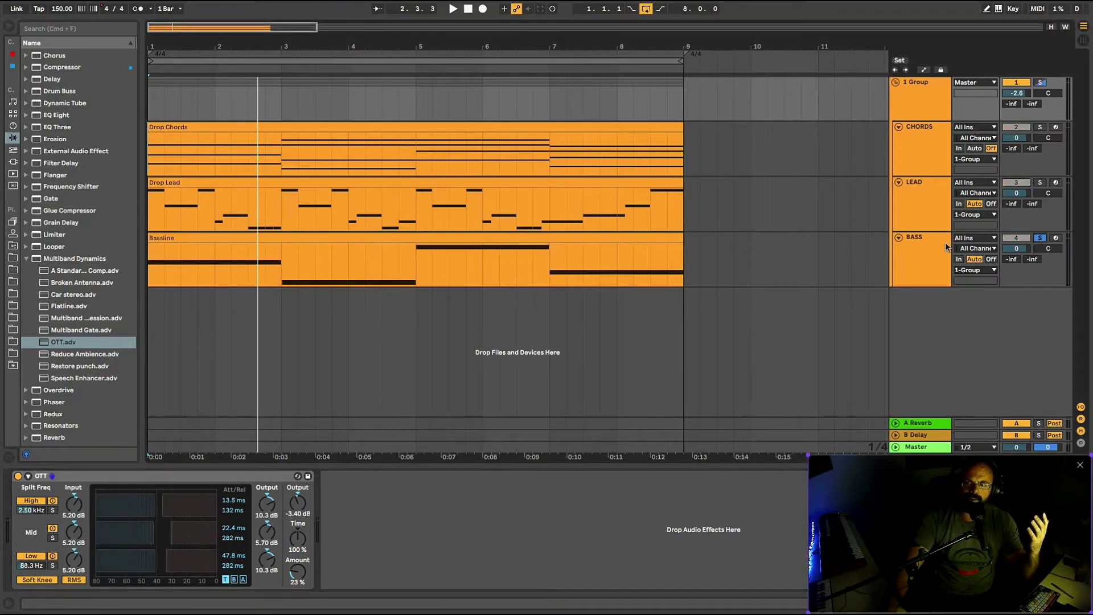
# Delete the OTT device from the group track's device chain
pyautogui.click(937, 255)
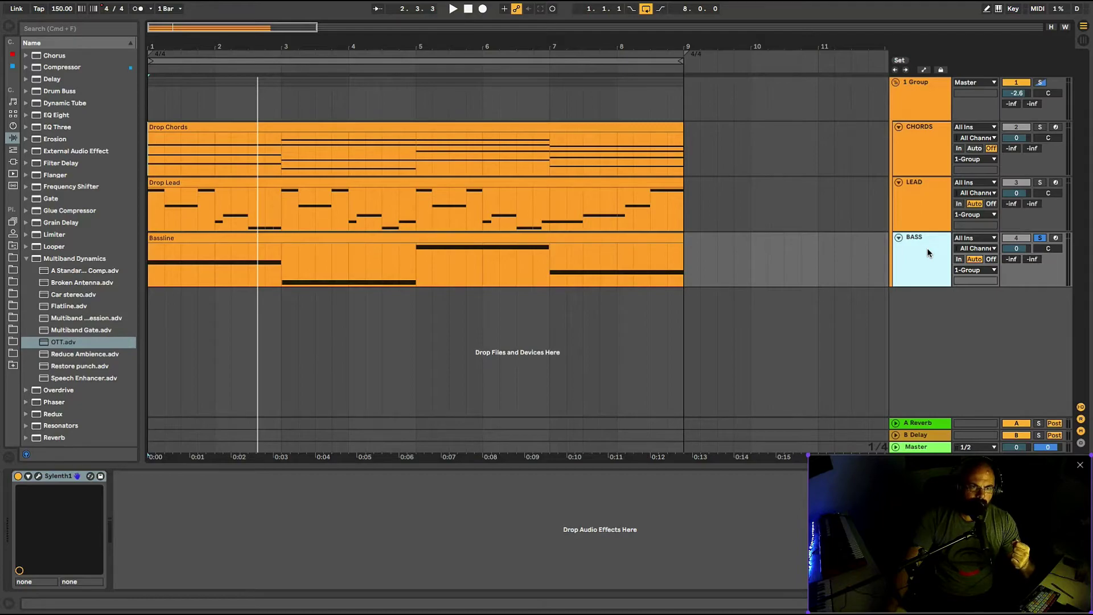
pyautogui.click(924, 93)
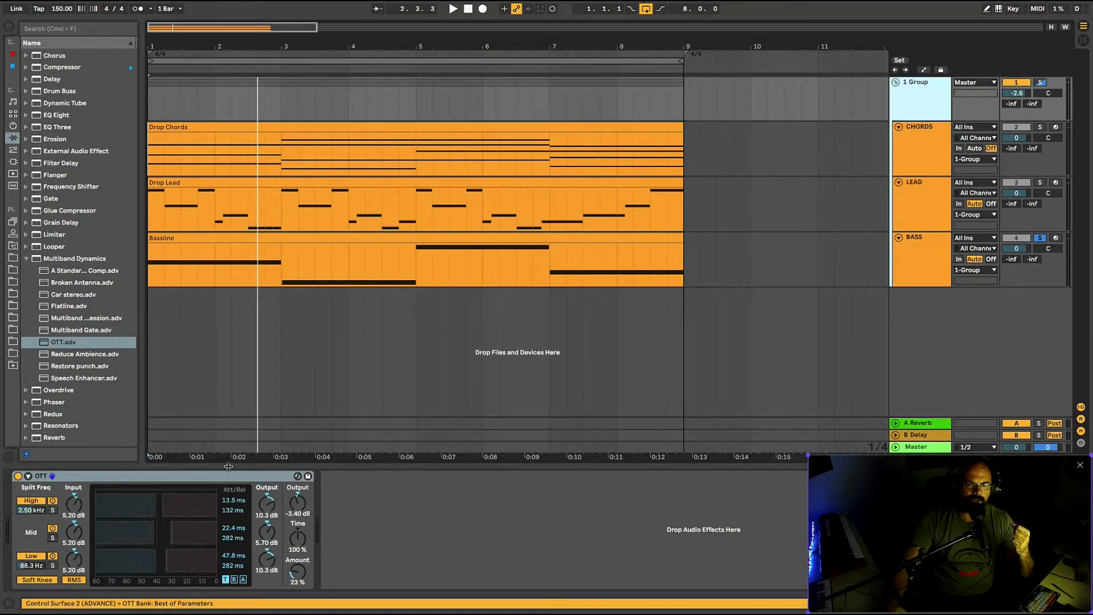
pyautogui.click(228, 480)
pyautogui.press('Delete')
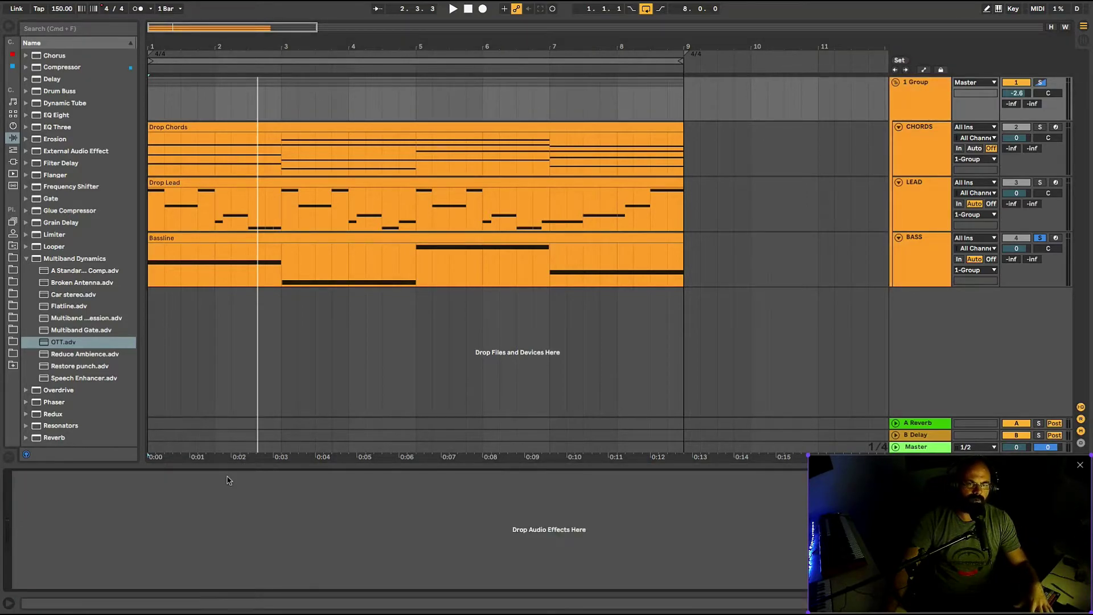
# Add a Saturator after Sylenth1 on the BASS track and set its Drive to 8.00 dB
pyautogui.click(916, 259)
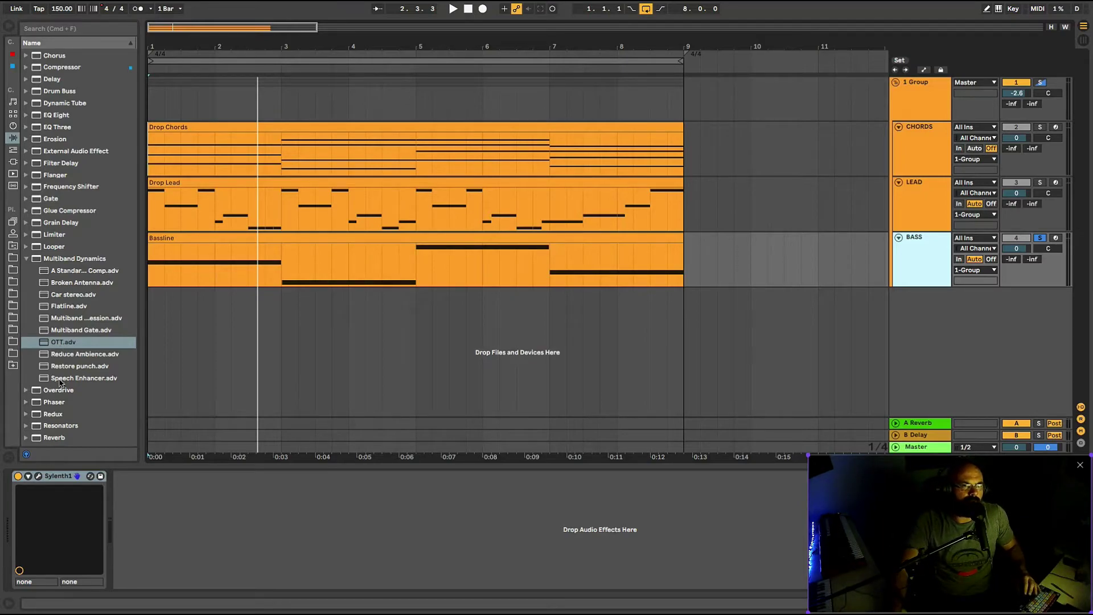
pyautogui.scroll(-3, 60, 382)
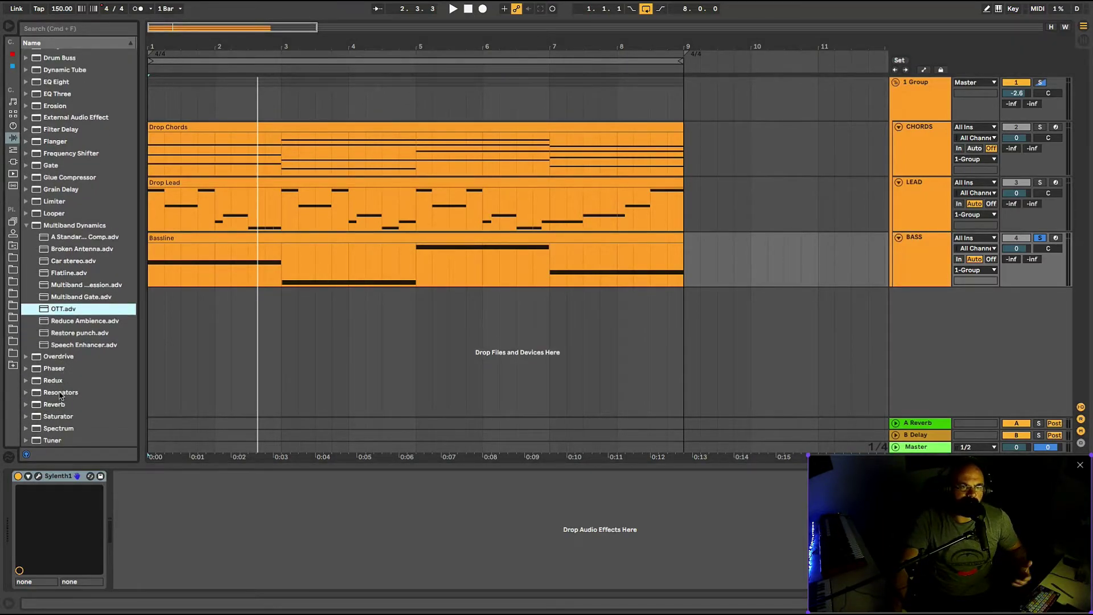
pyautogui.doubleClick(59, 416)
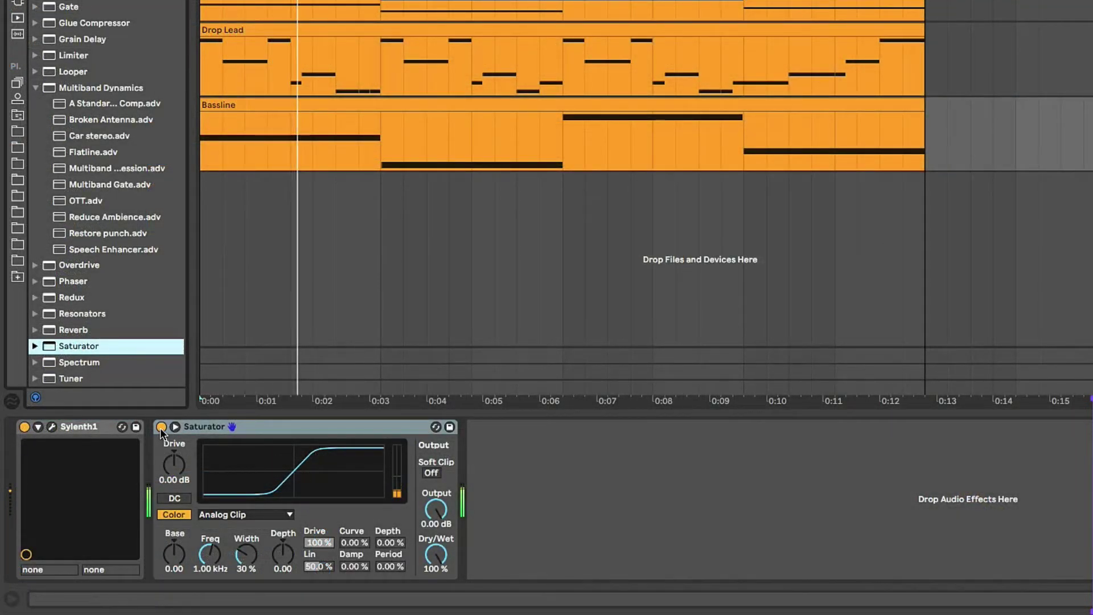
pyautogui.click(166, 428)
pyautogui.moveTo(173, 469); pyautogui.dragTo(173, 470)
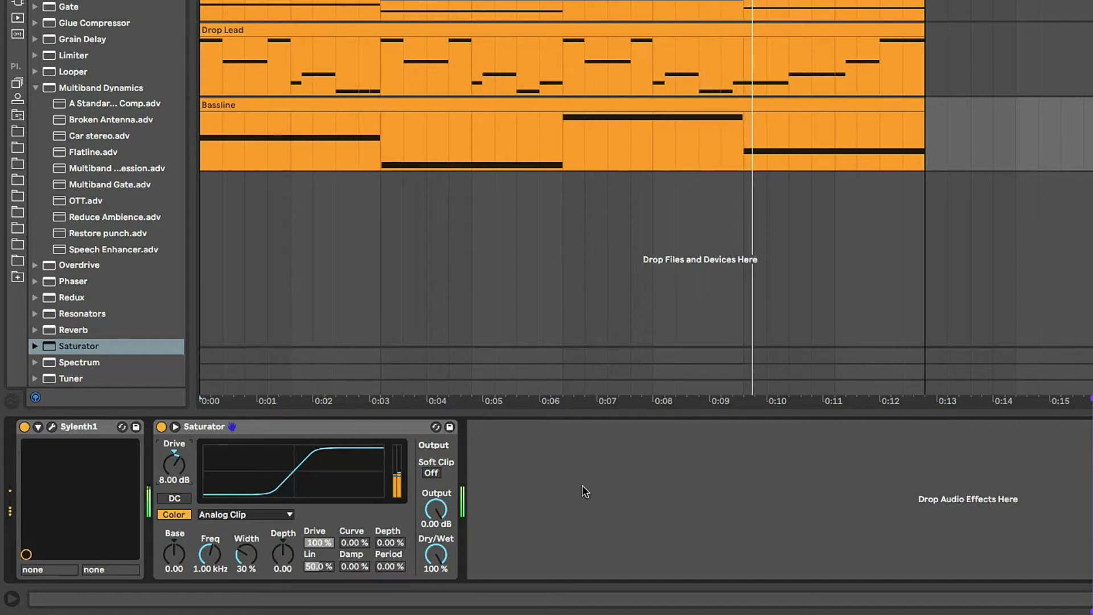
# Compare the playing bass with the Saturator bypassed and active
pyautogui.click(161, 427)
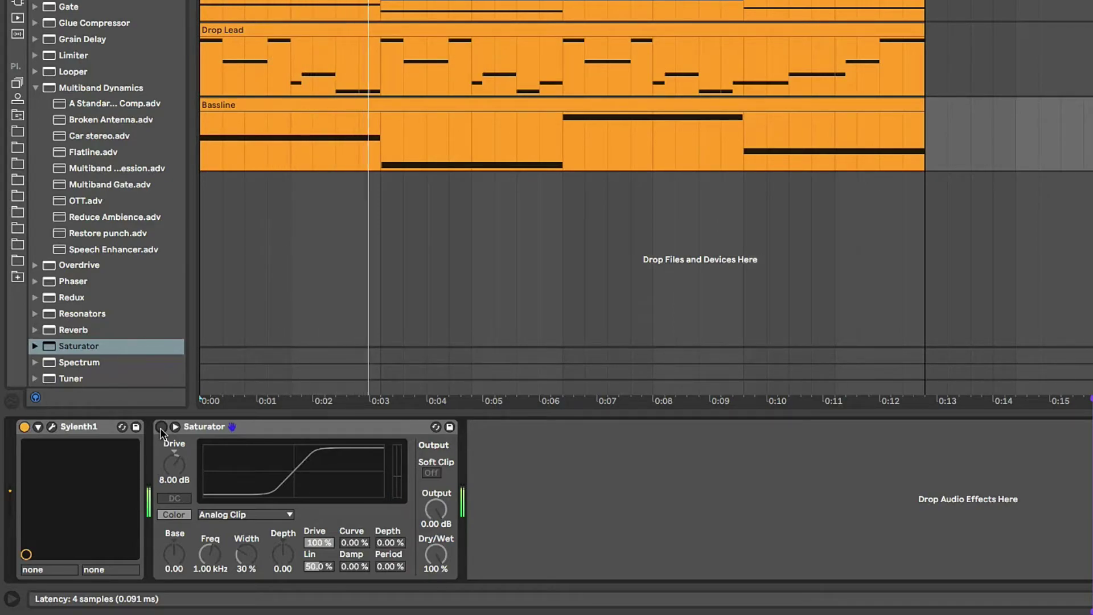
pyautogui.click(161, 427)
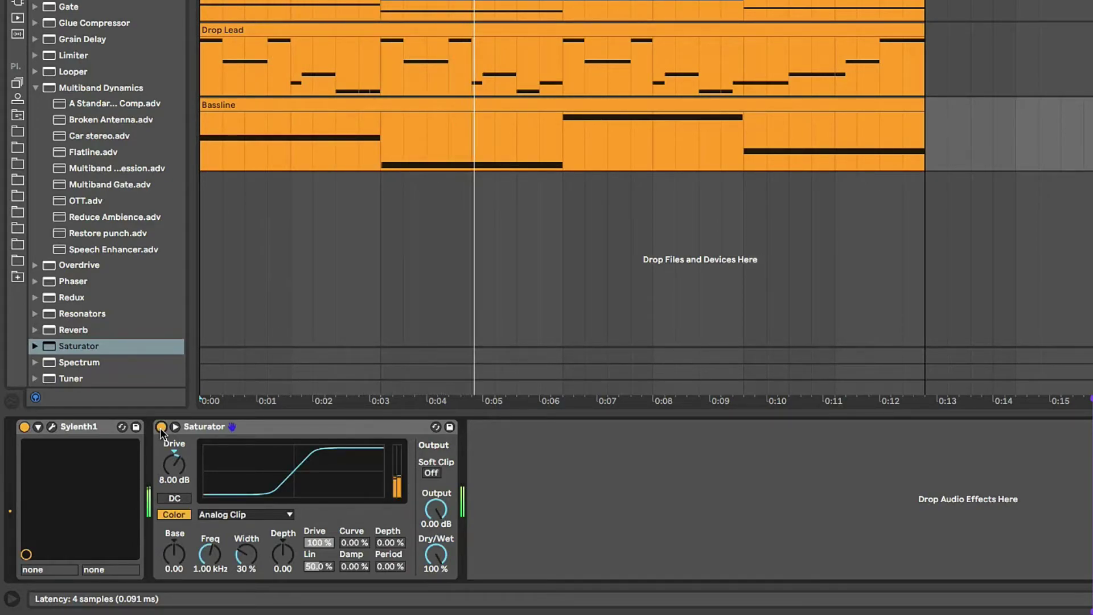
pyautogui.click(161, 427)
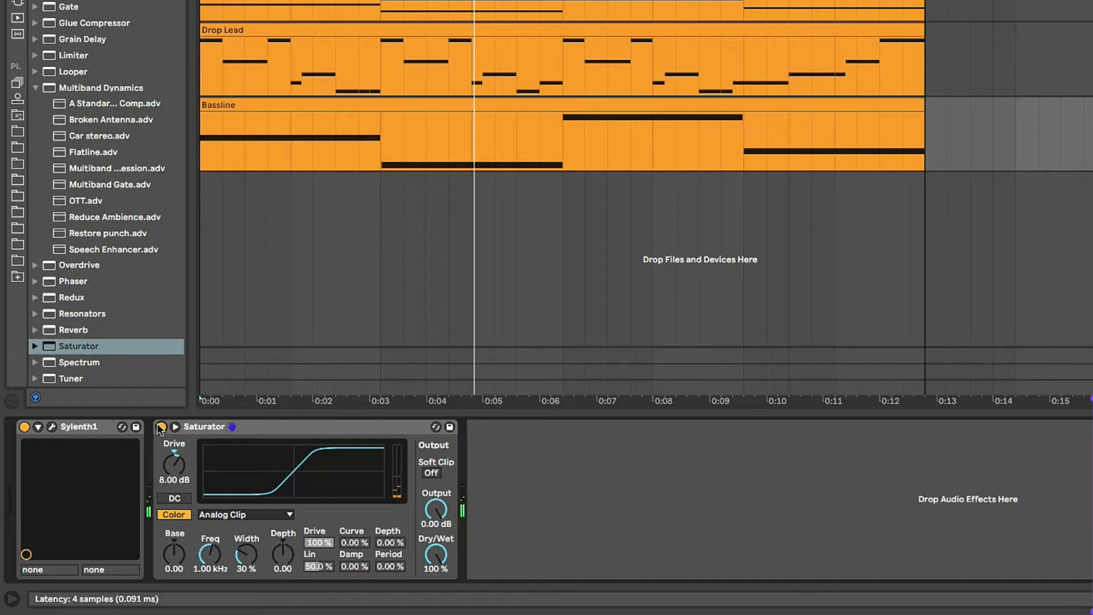
# Add OTT after the Saturator on the BASS track and set its Output to 4.10 dB and Amount to 20 % during playback
pyautogui.doubleClick(74, 200)
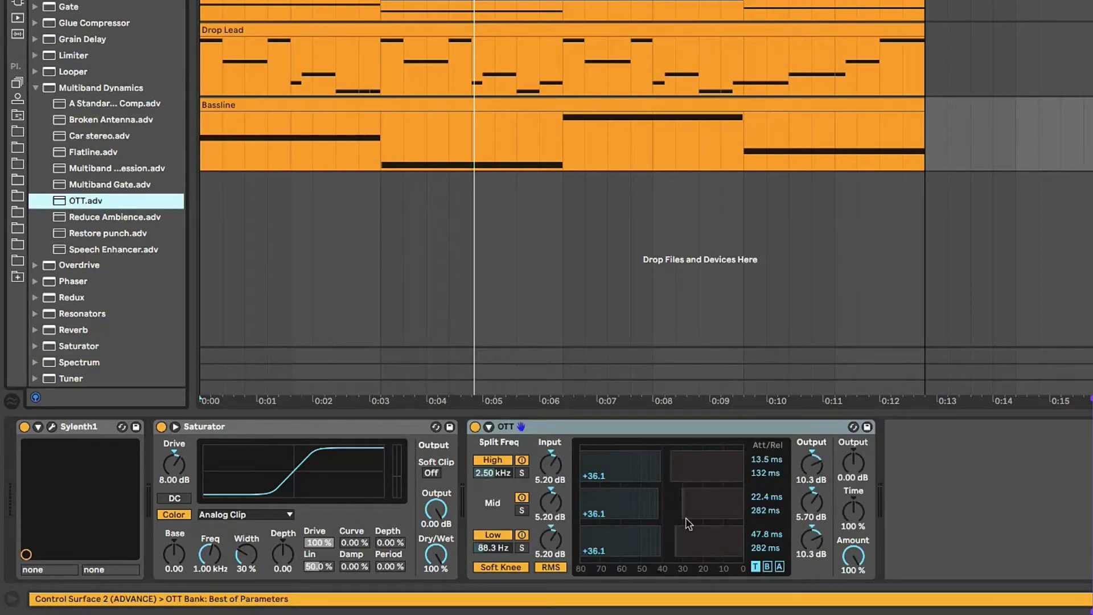
pyautogui.press('space')
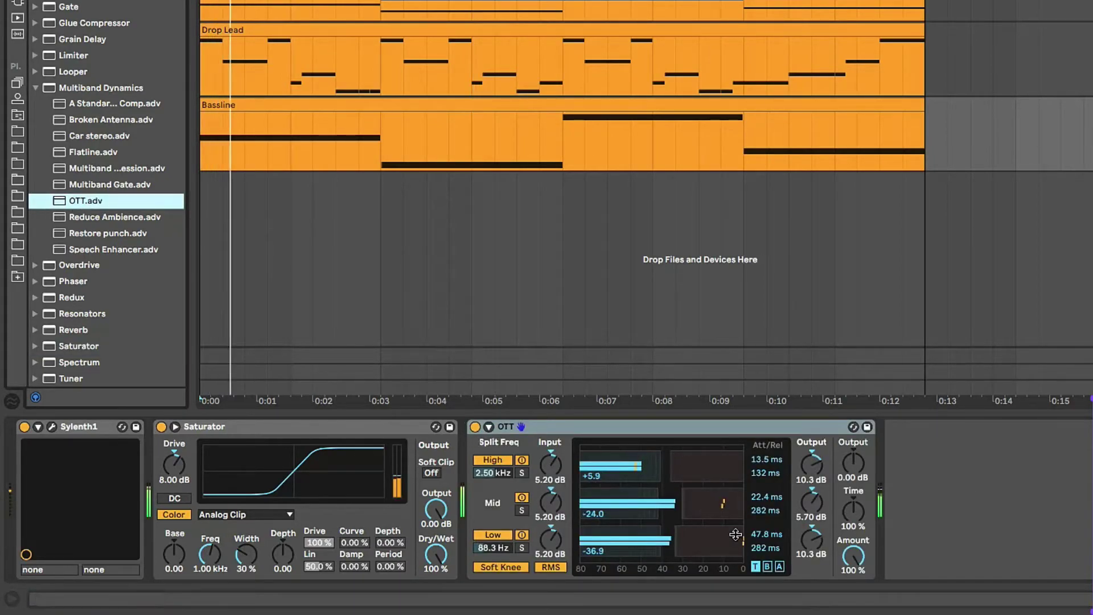
pyautogui.moveTo(853, 554); pyautogui.dragTo(852, 553)
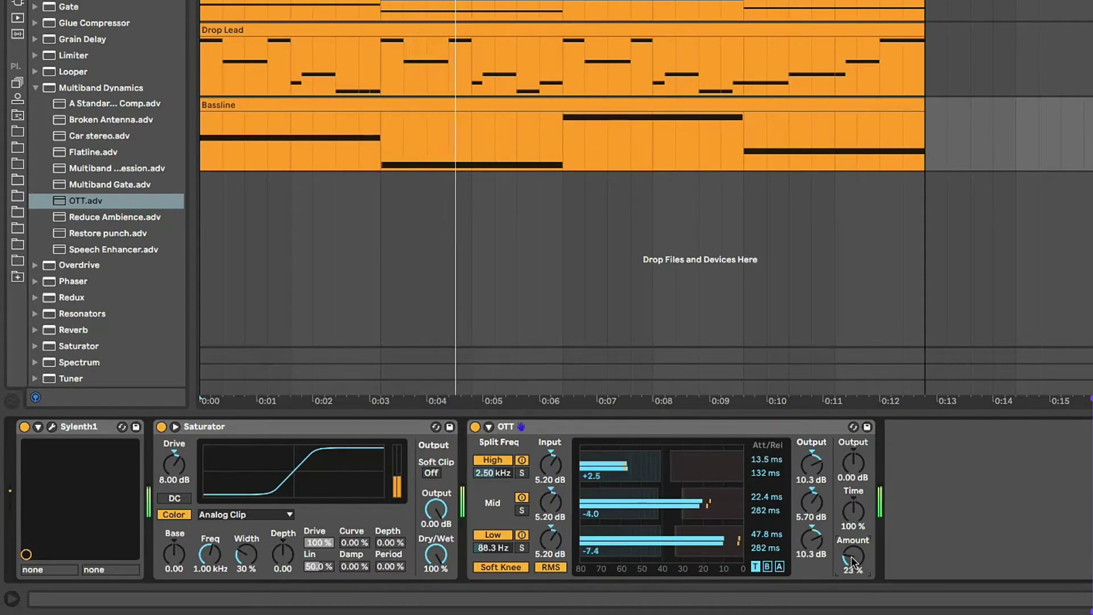
pyautogui.moveTo(863, 467); pyautogui.dragTo(854, 460)
pyautogui.moveTo(850, 556); pyautogui.dragTo(852, 561)
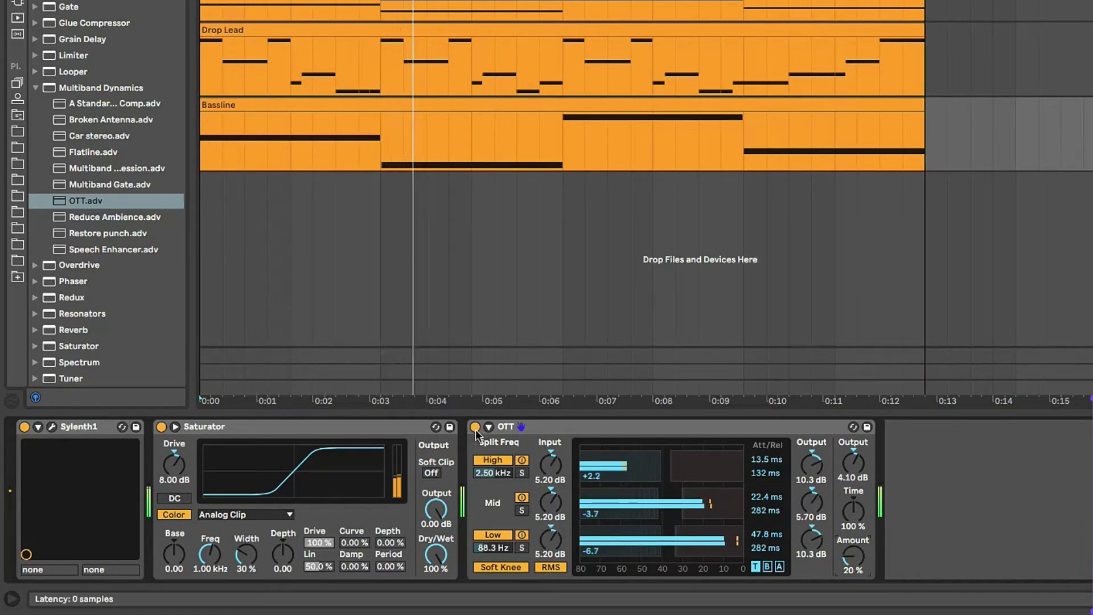
# Compare the looping bass with the OTT device repeatedly bypassed and reactivated
pyautogui.click(476, 428)
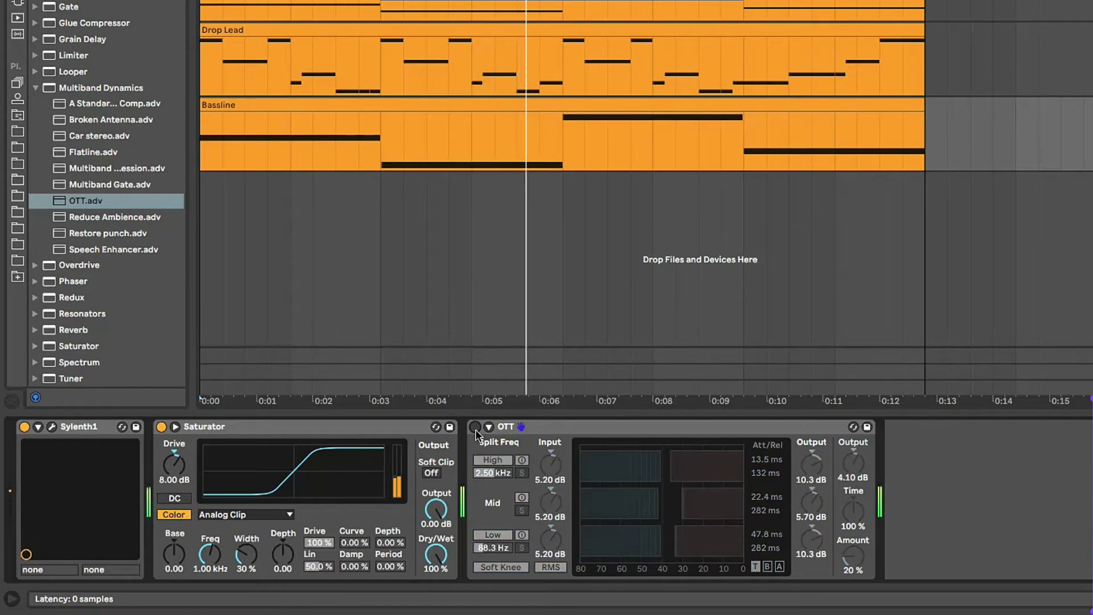
pyautogui.click(475, 428)
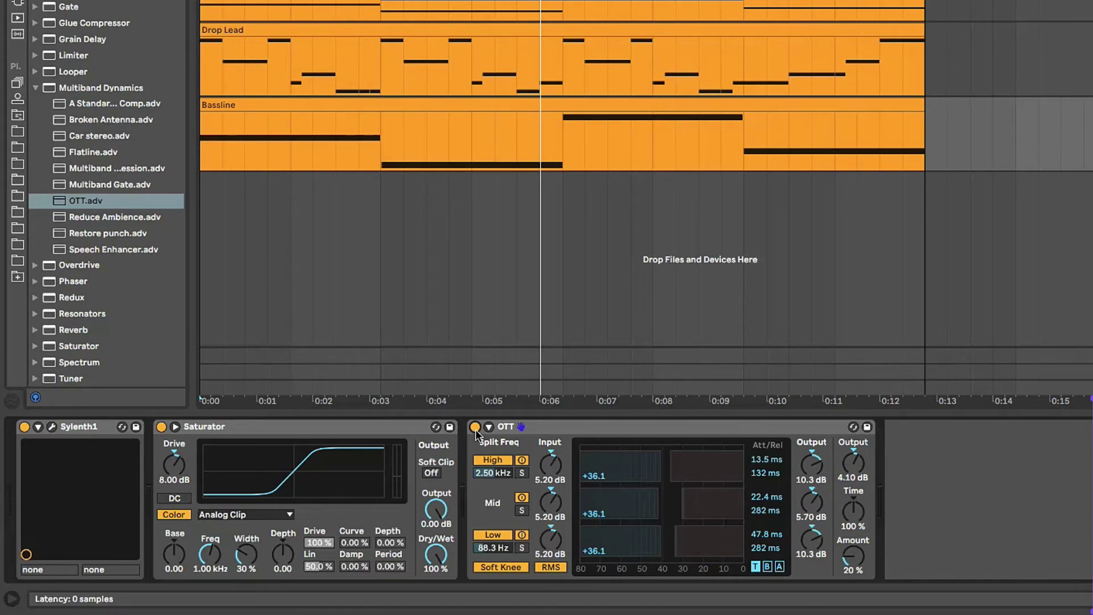
pyautogui.click(475, 427)
pyautogui.press('space')
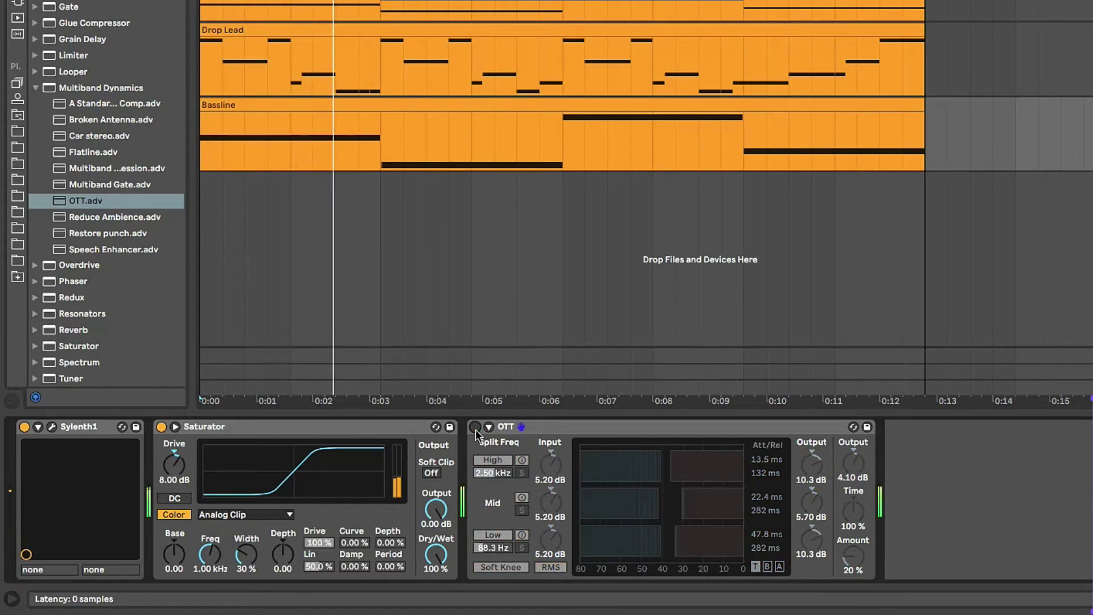
pyautogui.click(475, 428)
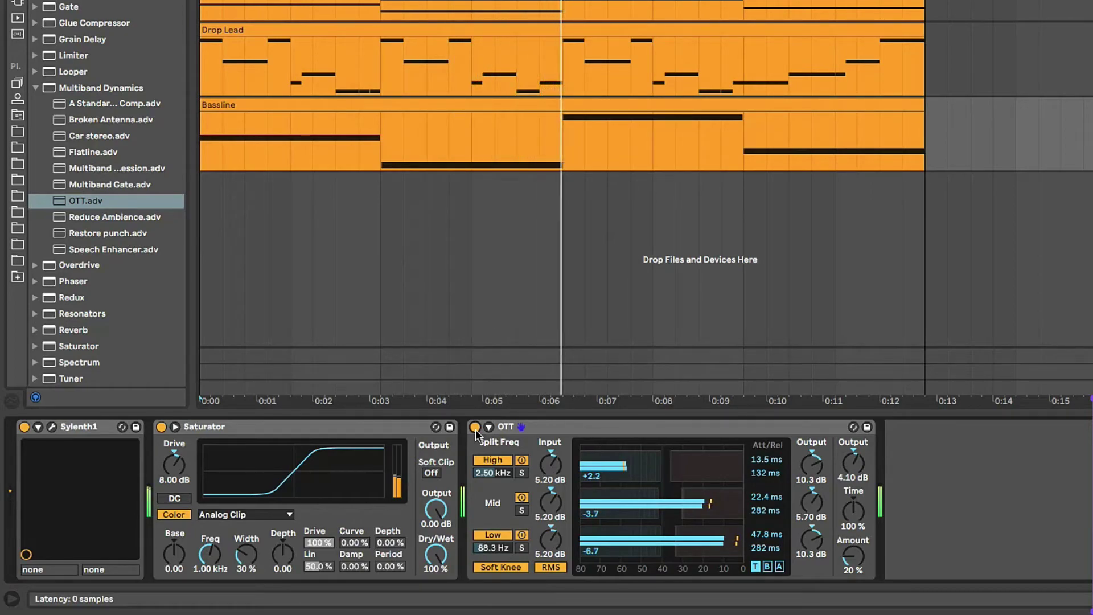
pyautogui.click(475, 427)
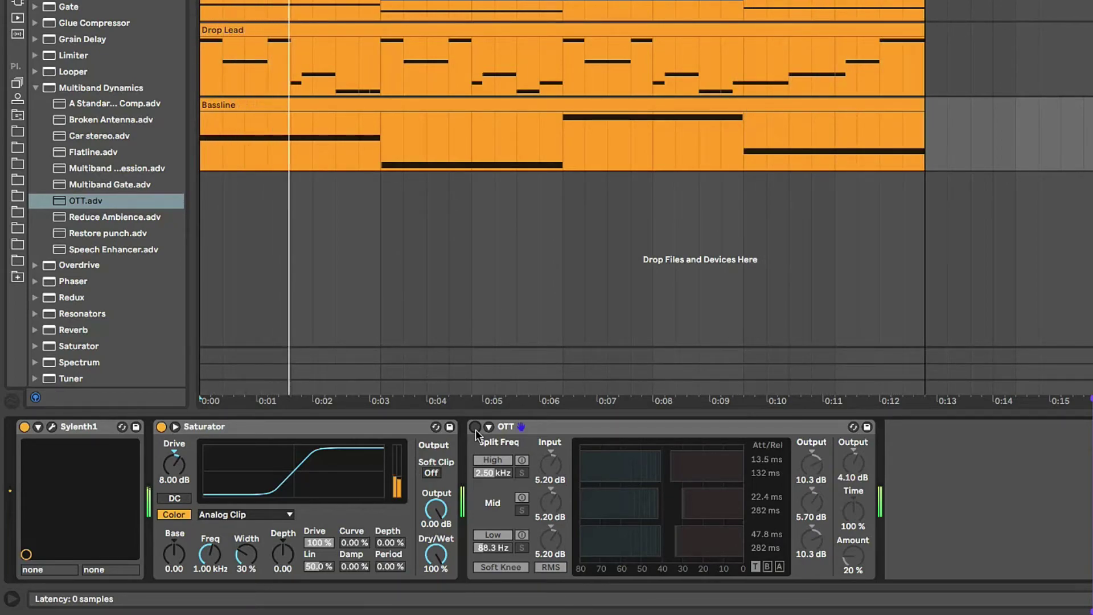
pyautogui.click(474, 427)
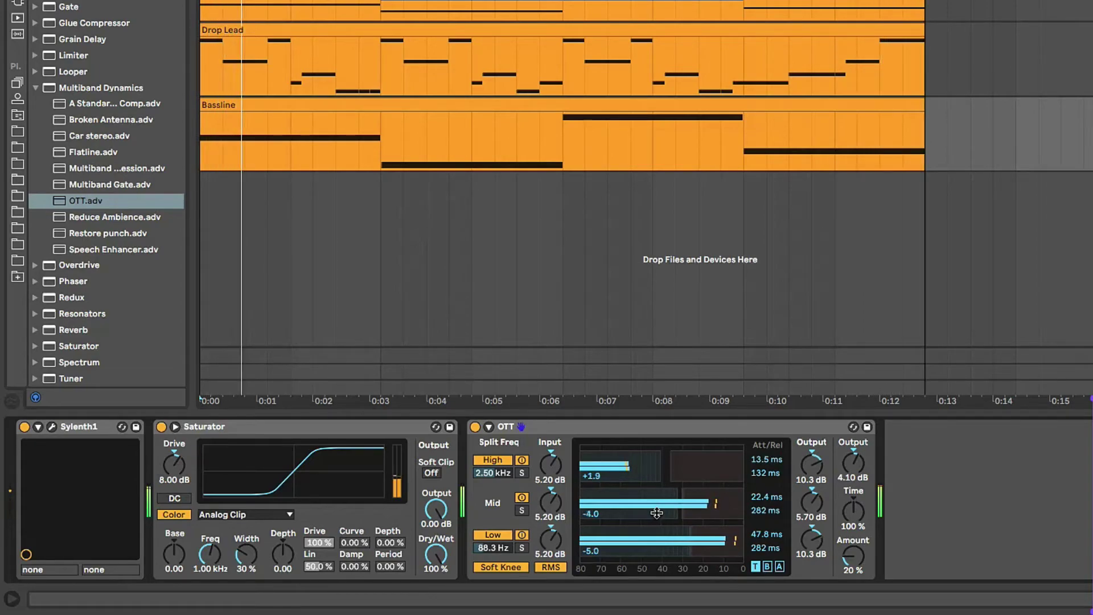
# Set the bass OTT's Output to 4.00 dB and Amount to 27 %, and compare the sound with the device bypassed and active
pyautogui.moveTo(856, 462); pyautogui.dragTo(854, 463)
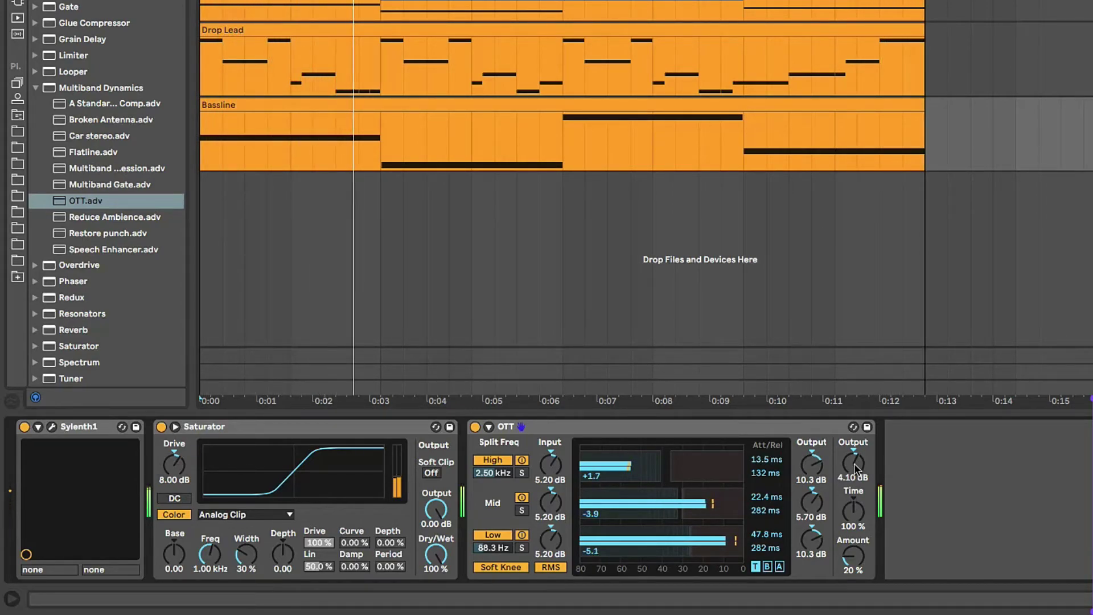
pyautogui.moveTo(848, 554); pyautogui.dragTo(848, 557)
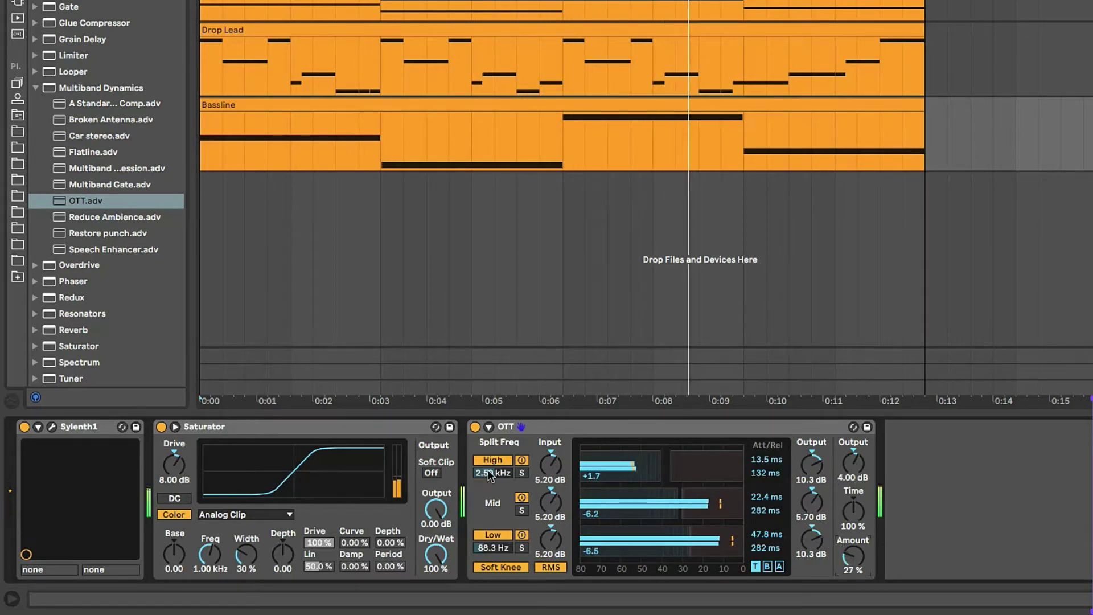
pyautogui.click(473, 428)
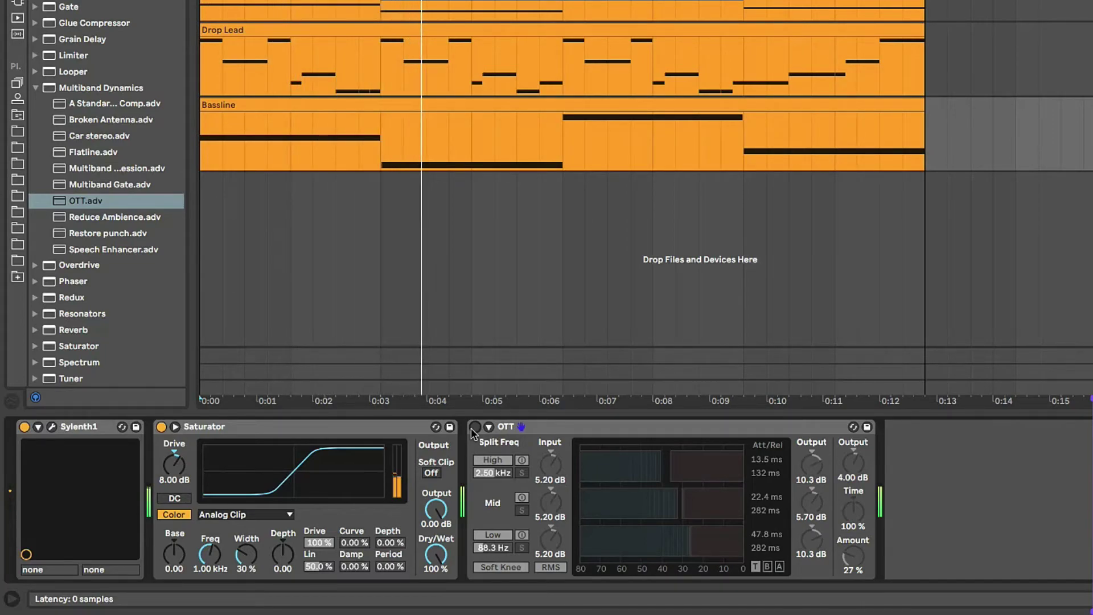
pyautogui.click(471, 428)
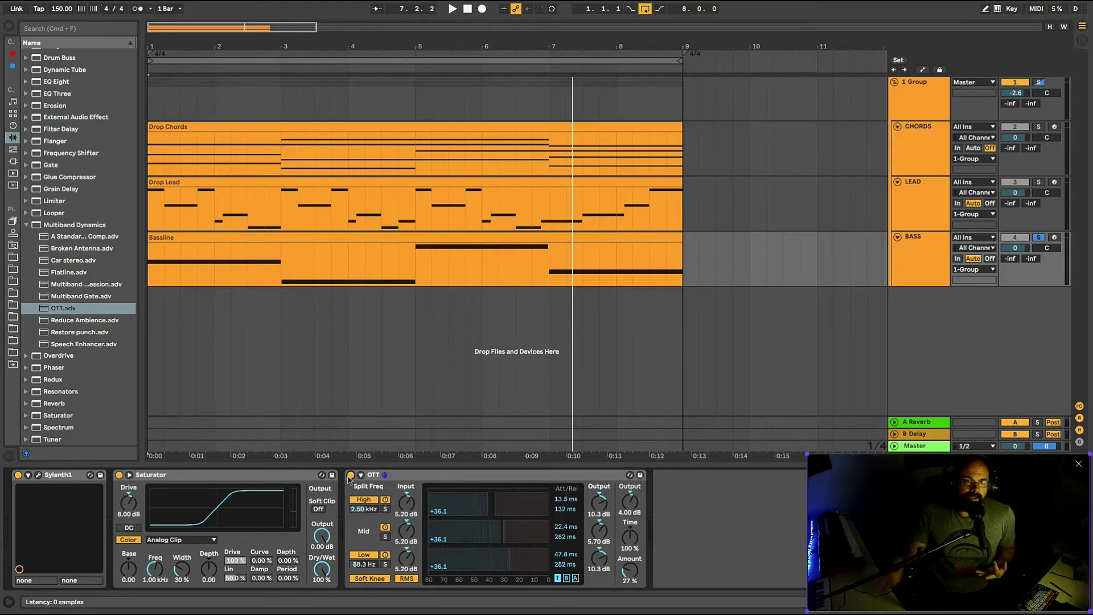
# Add a second OTT device after the first one on the BASS track
pyautogui.doubleClick(97, 310)
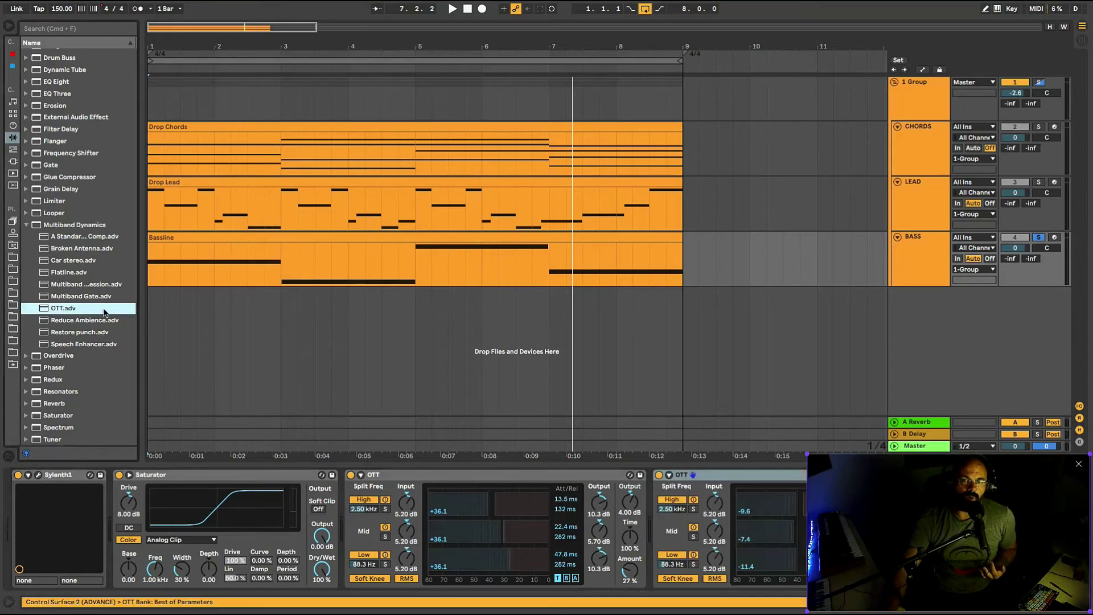